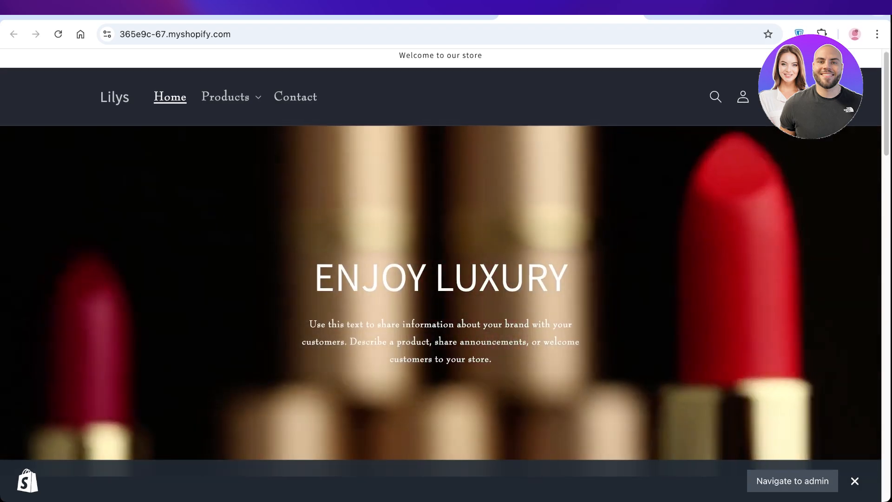
Step: Examine the storefront home page, including its banner, featured products and featured collection sections
{"action": "scroll", "coordinate": [440, 260], "scroll_direction": "down", "scroll_amount": 1}
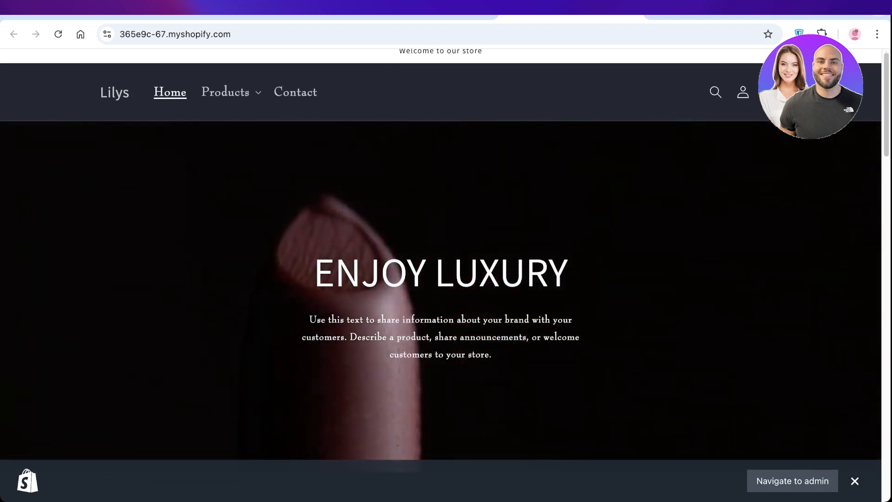
{"action": "scroll", "coordinate": [441, 260], "scroll_direction": "down", "scroll_amount": 3}
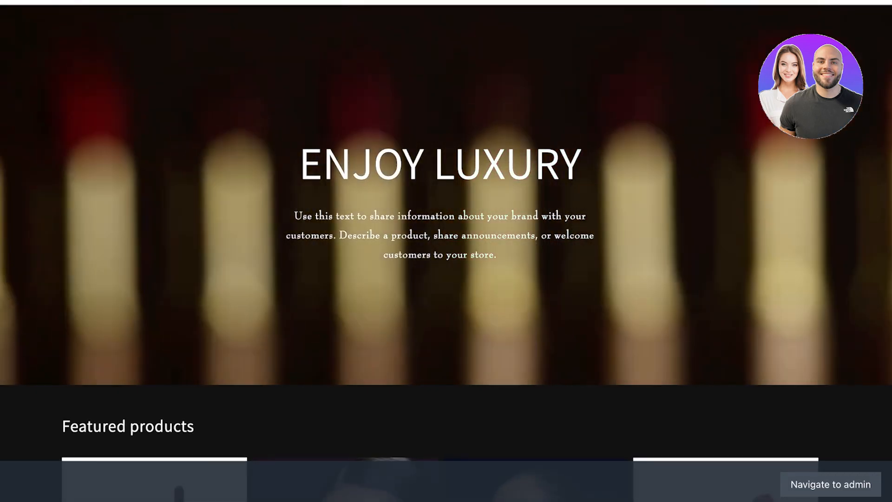
{"action": "scroll", "coordinate": [446, 251], "scroll_direction": "down", "scroll_amount": 5}
{"action": "scroll", "coordinate": [446, 251], "scroll_direction": "down", "scroll_amount": 3}
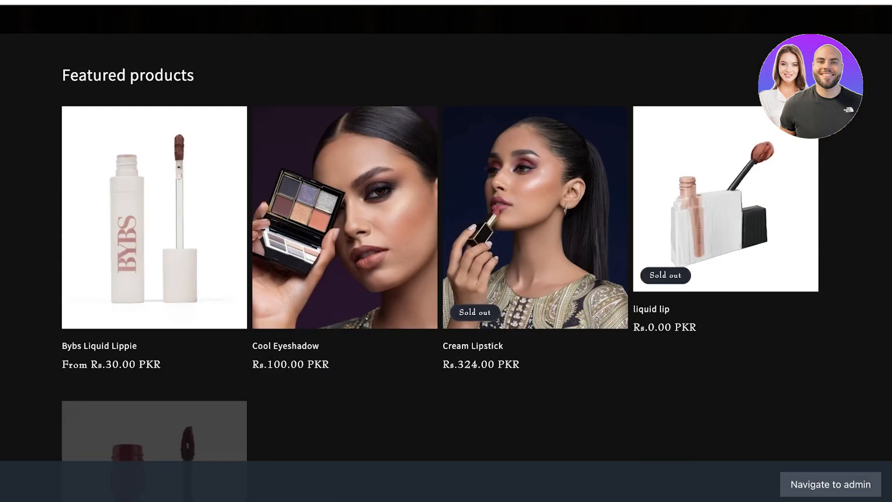
{"action": "scroll", "coordinate": [446, 251], "scroll_direction": "down", "scroll_amount": 3}
{"action": "scroll", "coordinate": [446, 251], "scroll_direction": "down", "scroll_amount": 3}
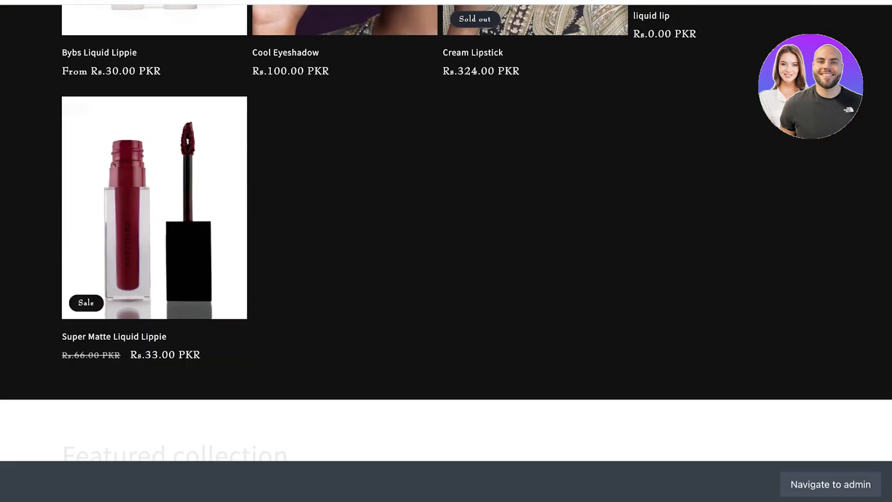
{"action": "scroll", "coordinate": [446, 251], "scroll_direction": "down", "scroll_amount": 5}
{"action": "scroll", "coordinate": [445, 250], "scroll_direction": "down", "scroll_amount": 10}
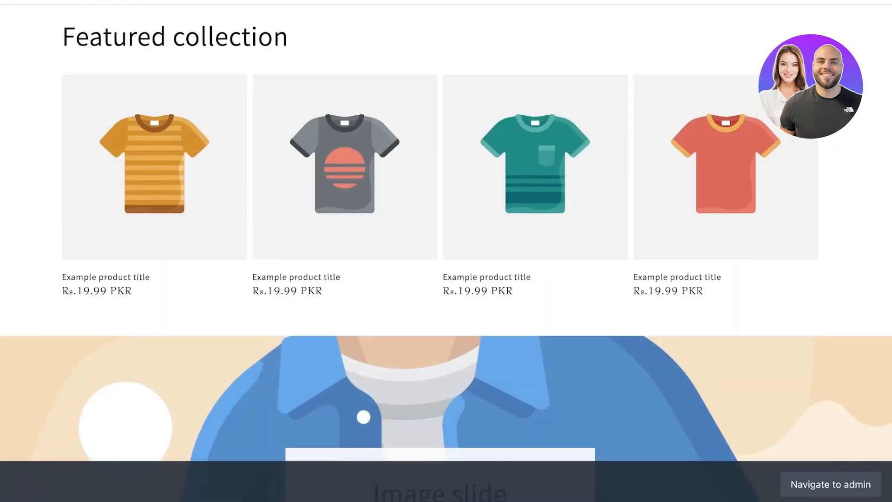
{"action": "scroll", "coordinate": [446, 251], "scroll_direction": "up", "scroll_amount": 11}
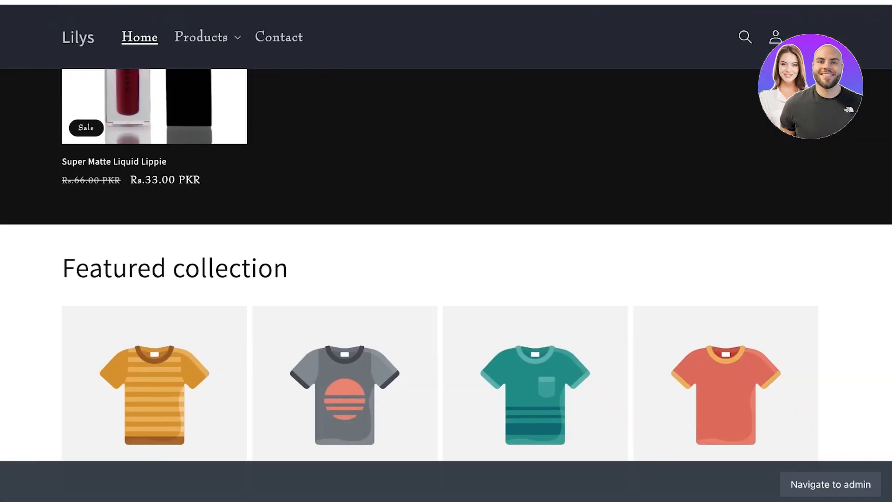
{"action": "scroll", "coordinate": [446, 251], "scroll_direction": "up", "scroll_amount": 15}
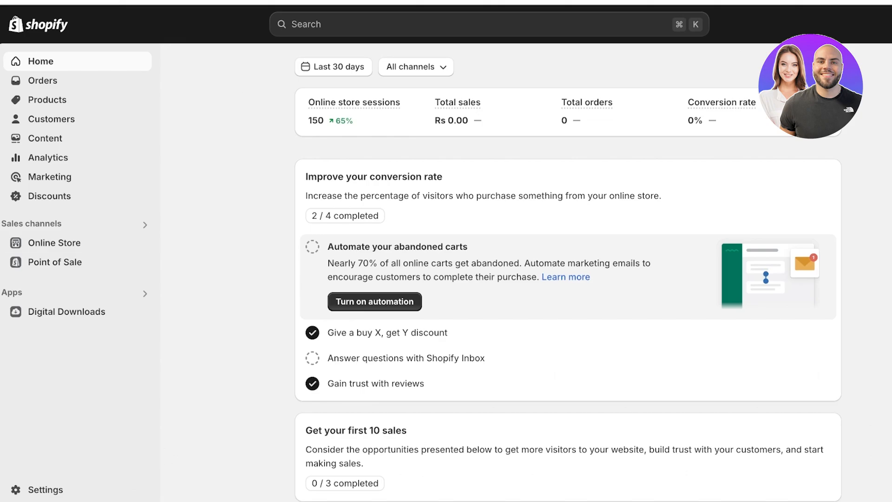
Step: Go from the store's app settings to the Shopify App Store, search for gempages and open the GemPages Landing Page Builder listing
{"action": "left_click", "coordinate": [12, 292]}
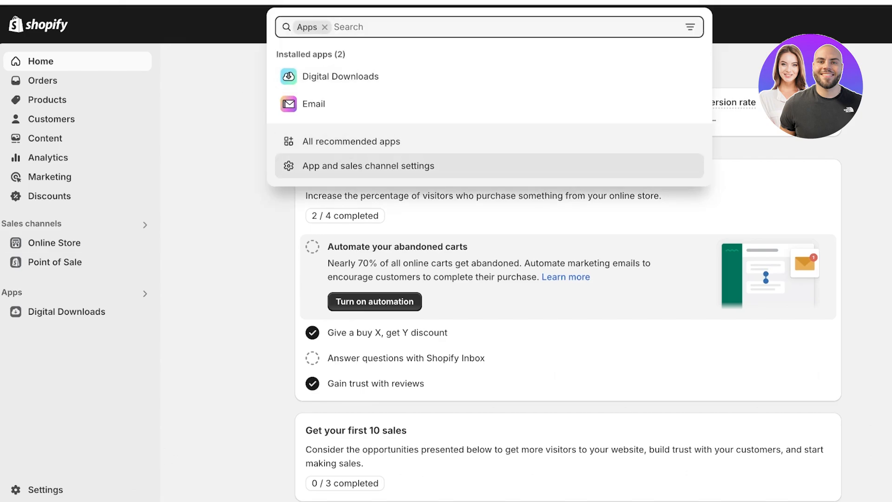
{"action": "left_click", "coordinate": [369, 166]}
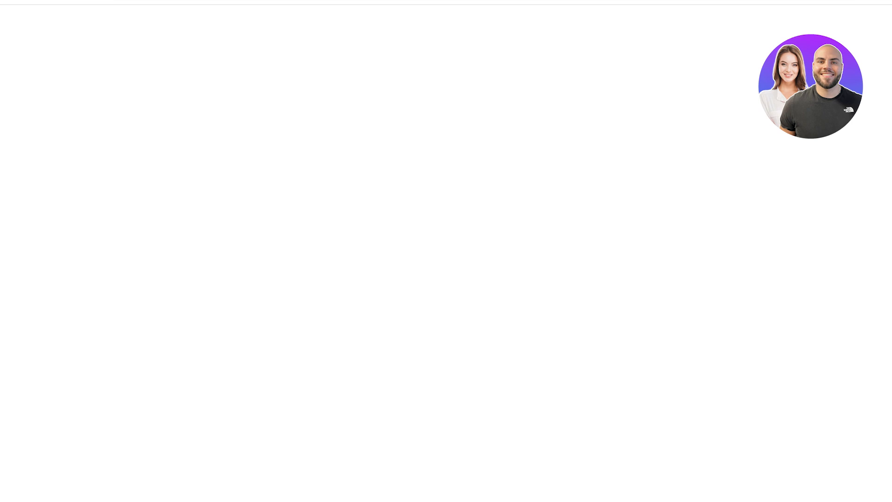
{"action": "left_click", "coordinate": [458, 29]}
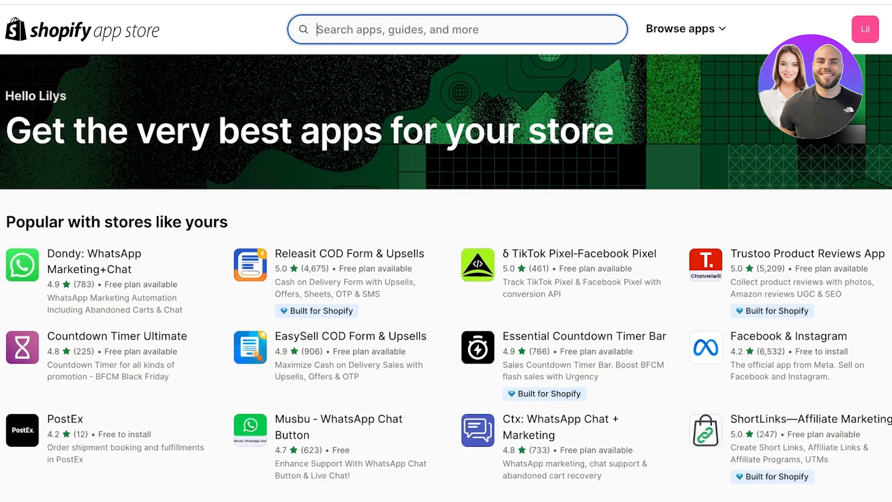
{"action": "type", "text": "g"}
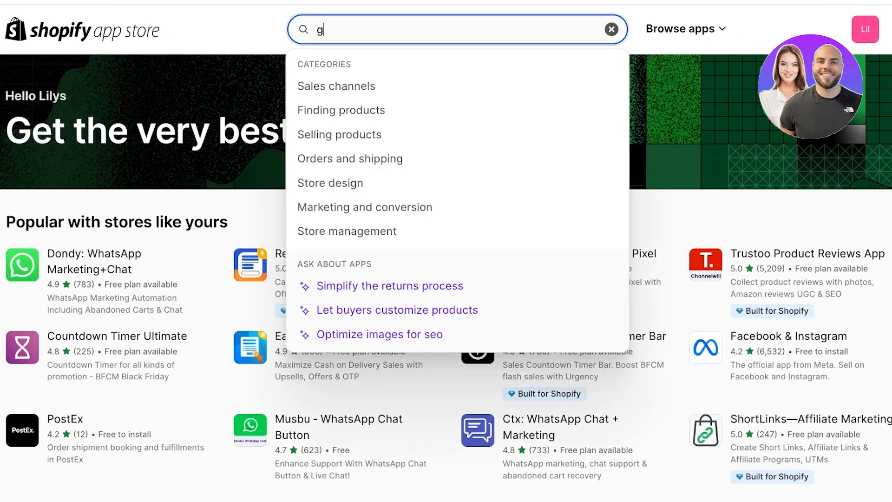
{"action": "type", "text": "empages"}
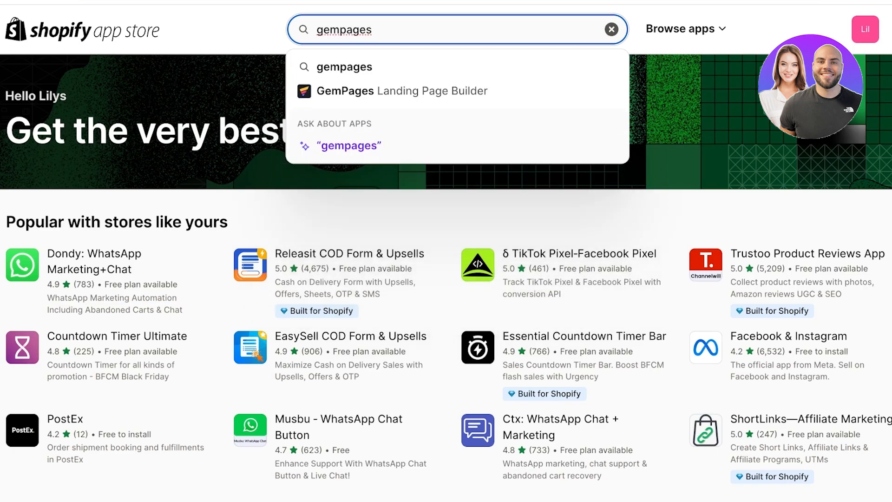
{"action": "key", "text": "Return"}
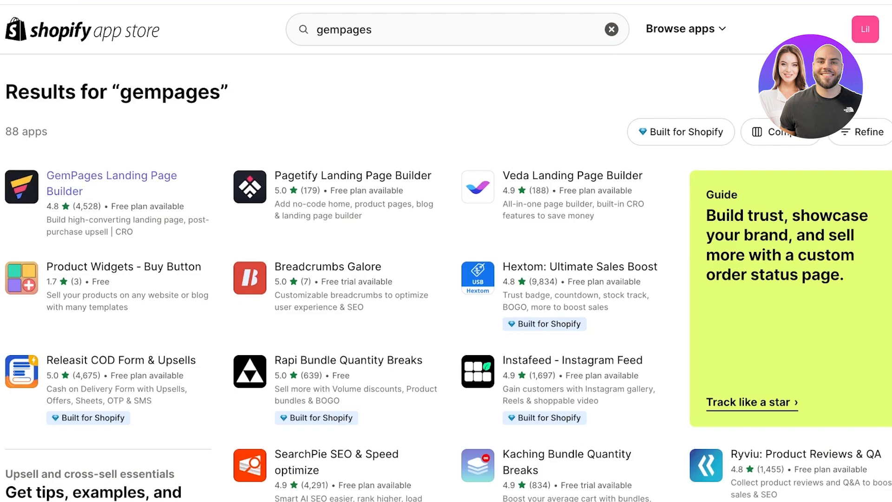
{"action": "left_click", "coordinate": [111, 183]}
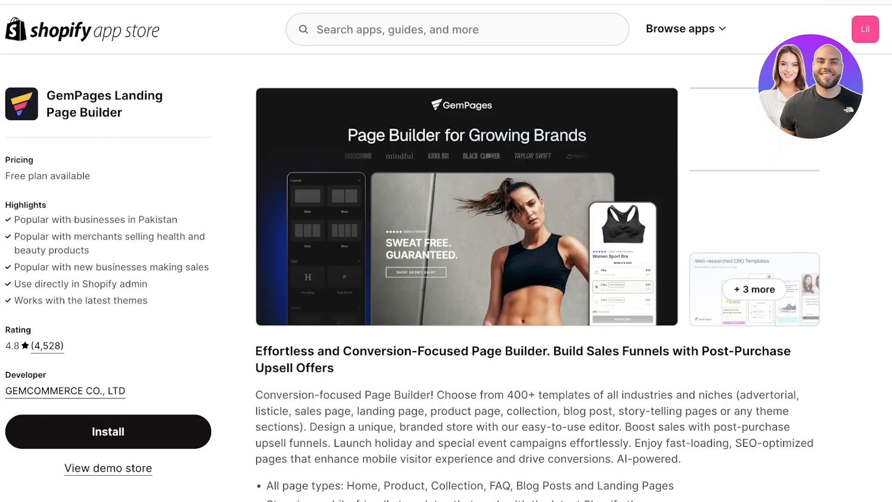
Step: Install GemPages Builder on the store and pin it to the admin navigation
{"action": "scroll", "coordinate": [537, 278], "scroll_direction": "down", "scroll_amount": 4}
{"action": "scroll", "coordinate": [536, 277], "scroll_direction": "up", "scroll_amount": 4}
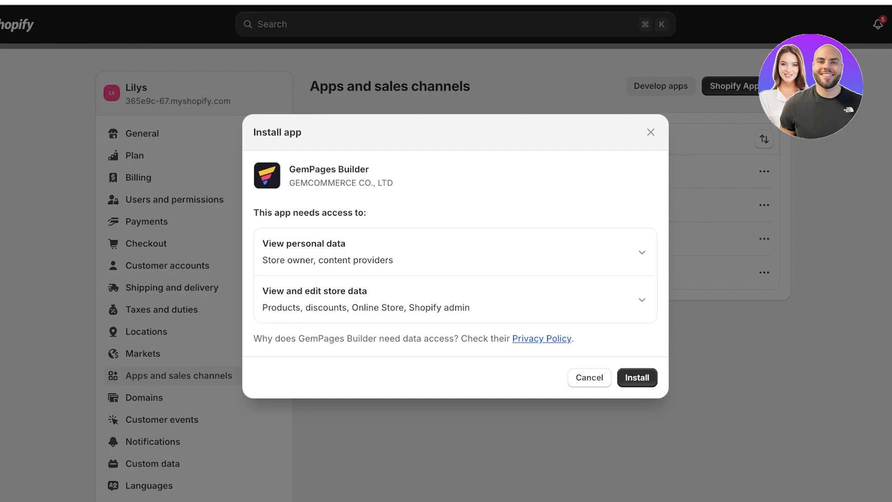
{"action": "left_click", "coordinate": [636, 378]}
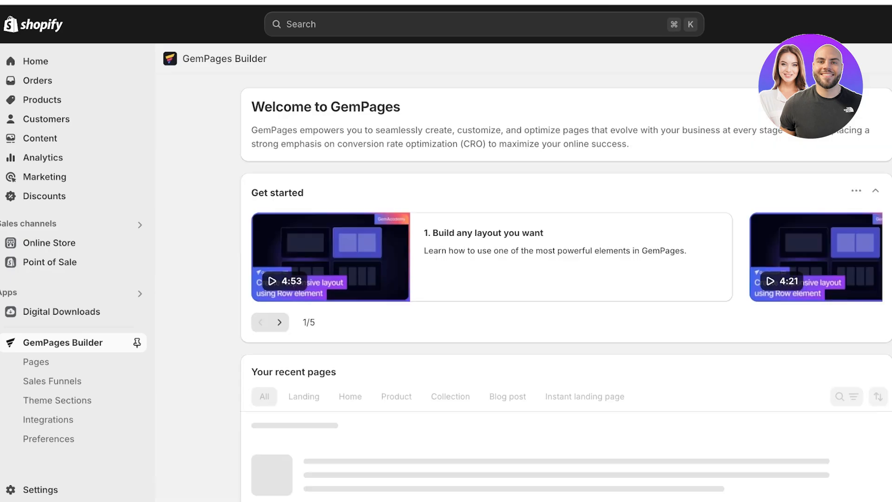
{"action": "left_click", "coordinate": [137, 343]}
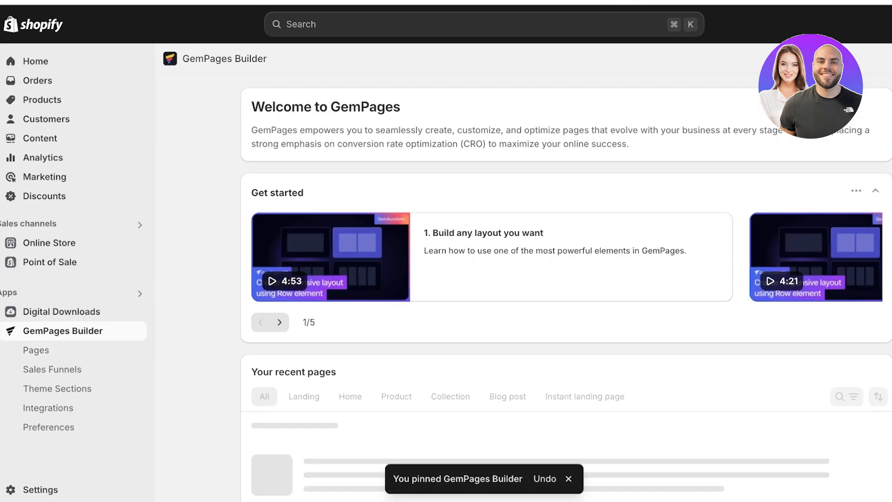
{"action": "scroll", "coordinate": [566, 283], "scroll_direction": "down", "scroll_amount": 1}
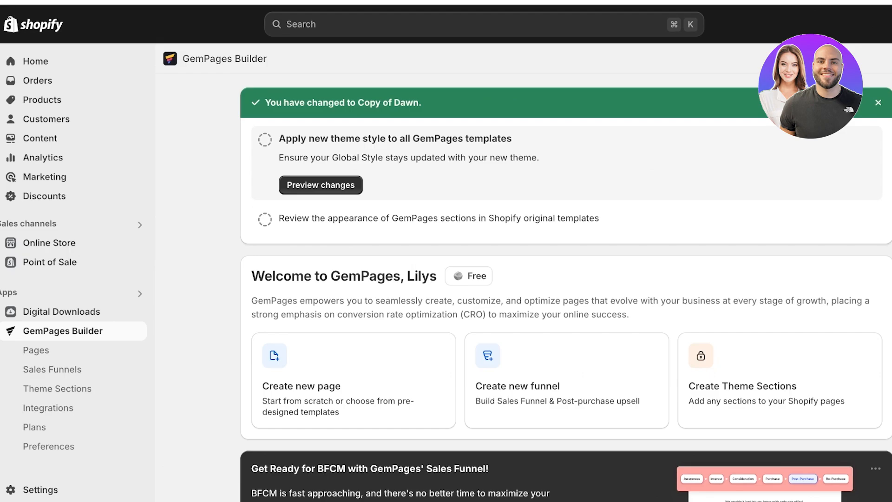
Step: Preview the Copy of Dawn theme style on the landing page, examine its colors, fonts and typography, and close the editor
{"action": "left_click", "coordinate": [320, 184]}
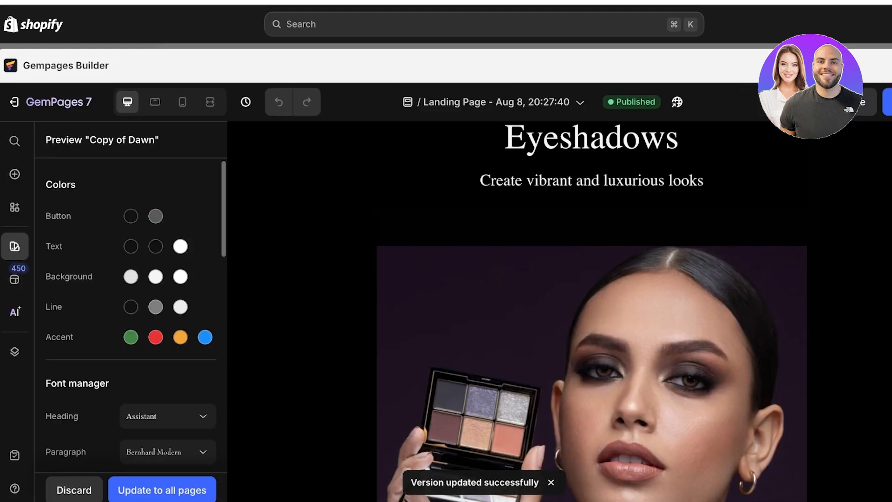
{"action": "scroll", "coordinate": [131, 316], "scroll_direction": "down", "scroll_amount": 3}
{"action": "scroll", "coordinate": [559, 311], "scroll_direction": "down", "scroll_amount": 12}
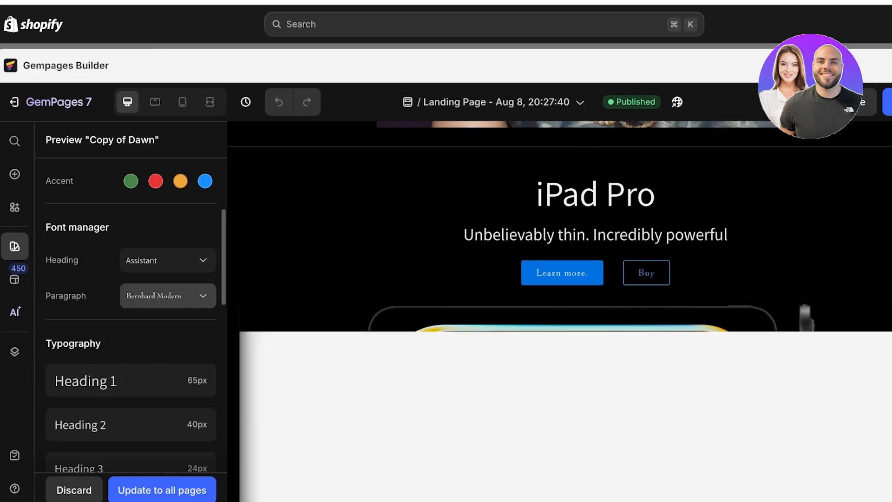
{"action": "scroll", "coordinate": [168, 416], "scroll_direction": "up", "scroll_amount": 3}
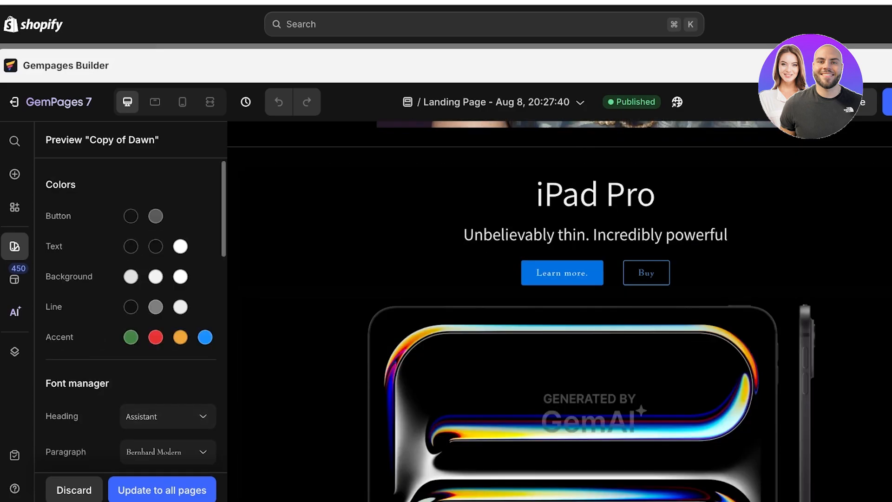
{"action": "scroll", "coordinate": [155, 337], "scroll_direction": "down", "scroll_amount": 1}
{"action": "scroll", "coordinate": [559, 311], "scroll_direction": "down", "scroll_amount": 5}
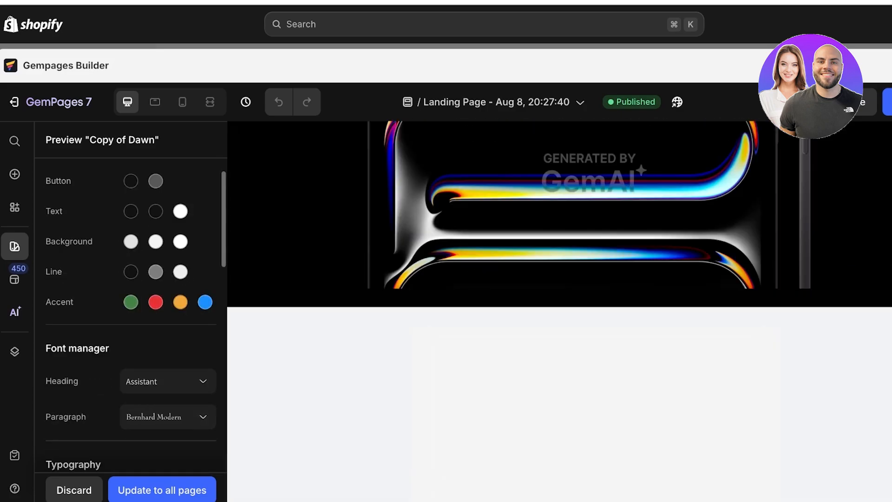
{"action": "scroll", "coordinate": [559, 311], "scroll_direction": "down", "scroll_amount": 1}
{"action": "scroll", "coordinate": [131, 325], "scroll_direction": "down", "scroll_amount": 10}
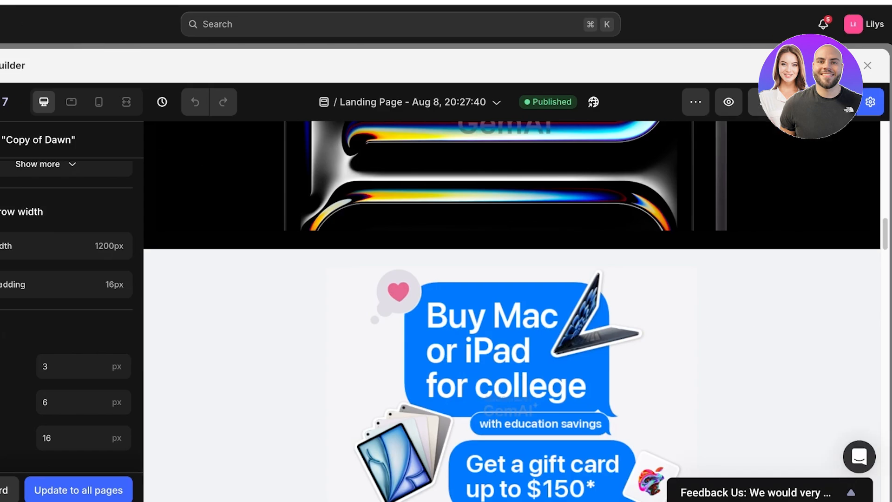
{"action": "left_click", "coordinate": [867, 65]}
{"action": "scroll", "coordinate": [483, 288], "scroll_direction": "down", "scroll_amount": 2}
{"action": "scroll", "coordinate": [483, 288], "scroll_direction": "up", "scroll_amount": 2}
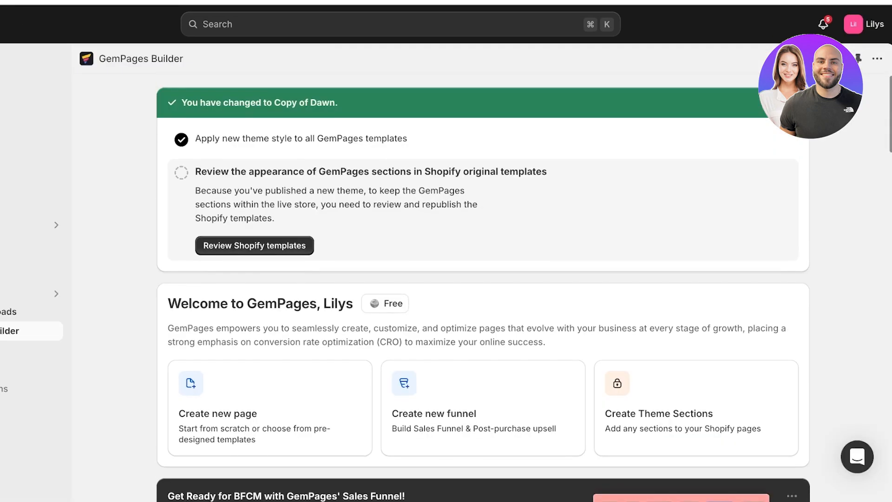
Step: Review the Shopify original templates, checking the product template's available actions, live page and product assignment
{"action": "left_click", "coordinate": [254, 246]}
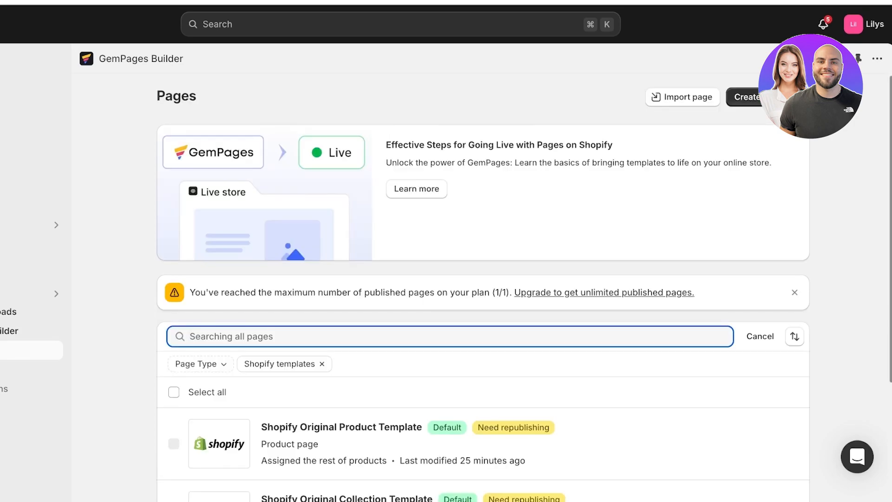
{"action": "scroll", "coordinate": [483, 288], "scroll_direction": "down", "scroll_amount": 4}
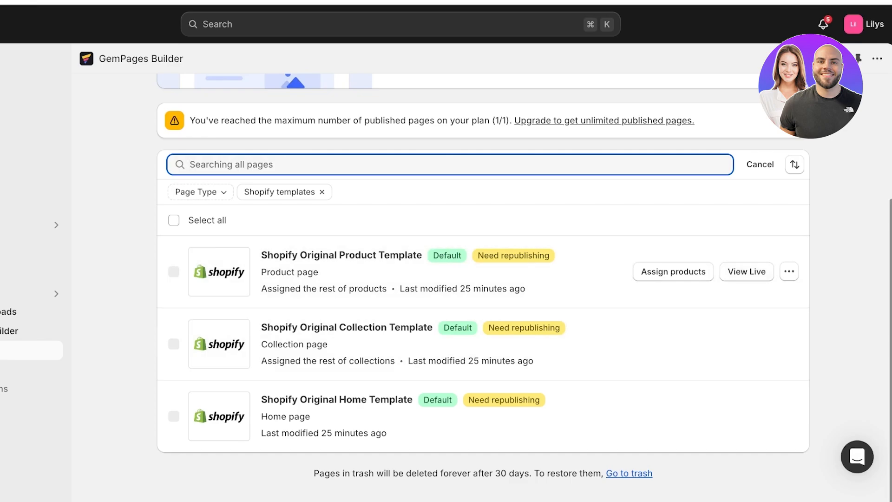
{"action": "left_click", "coordinate": [789, 271]}
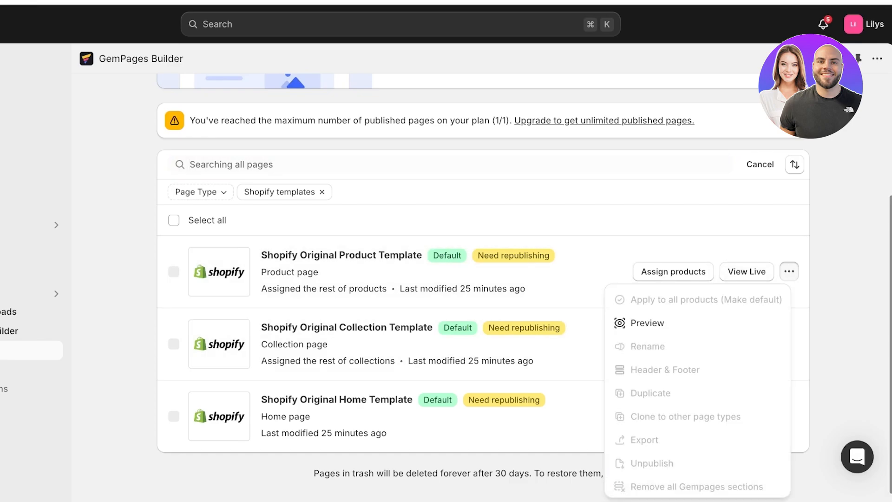
{"action": "left_click", "coordinate": [789, 271]}
{"action": "left_click", "coordinate": [746, 272]}
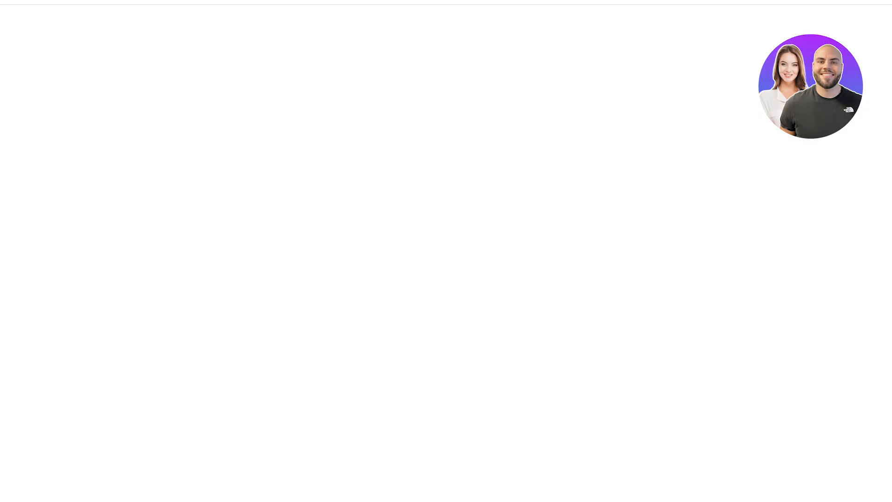
{"action": "scroll", "coordinate": [446, 279], "scroll_direction": "down", "scroll_amount": 10}
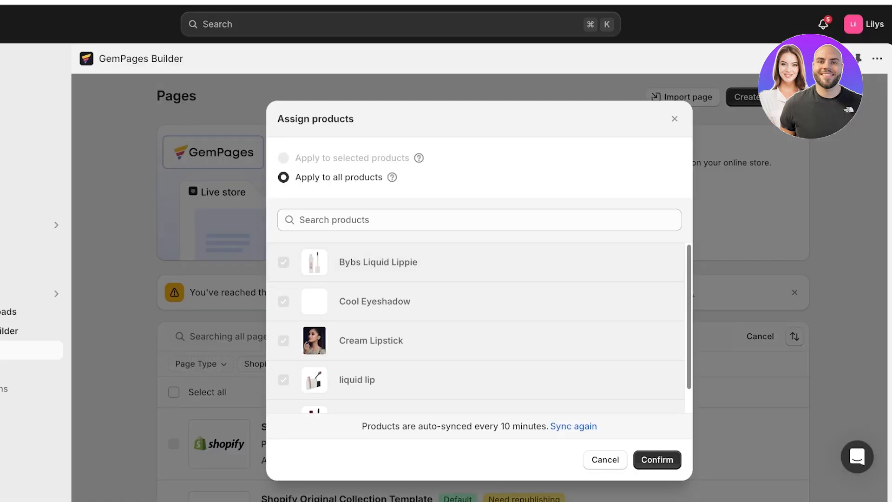
{"action": "scroll", "coordinate": [477, 328], "scroll_direction": "down", "scroll_amount": 1}
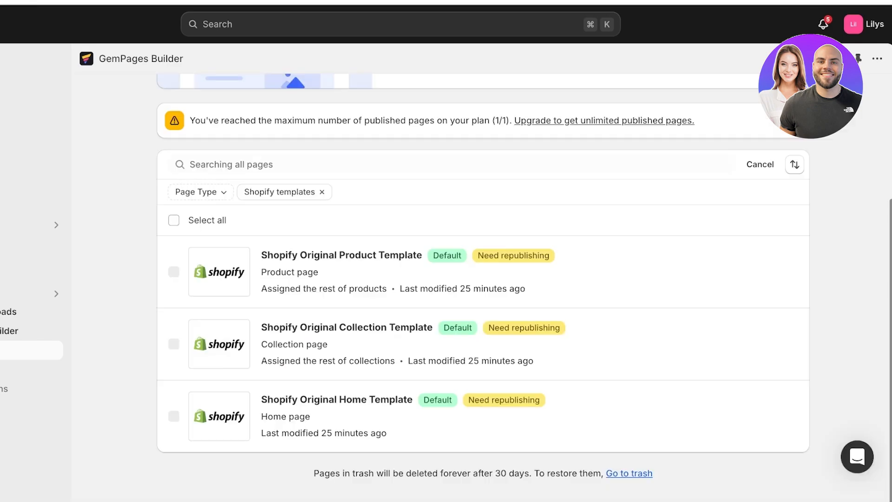
Step: Return to the GemPages dashboard, filter the recent pages to Home and open Shopify Original Home Template in the editor
{"action": "left_click", "coordinate": [62, 330]}
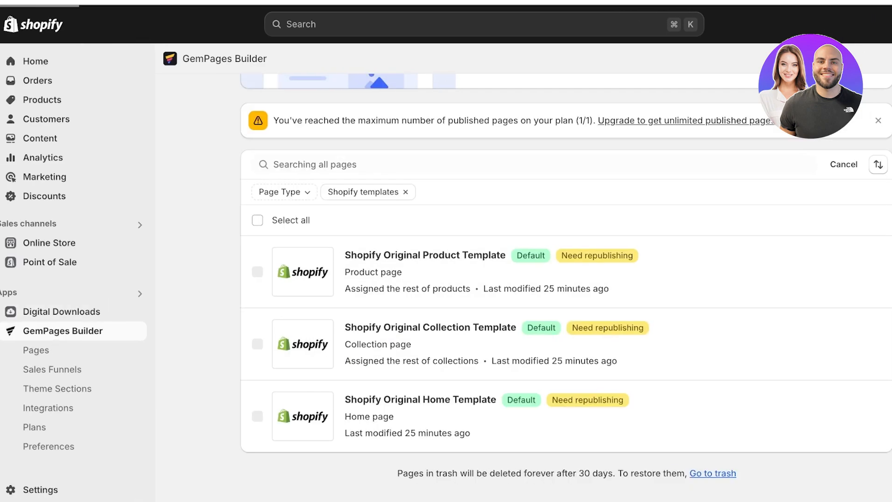
{"action": "scroll", "coordinate": [566, 278], "scroll_direction": "down", "scroll_amount": 15}
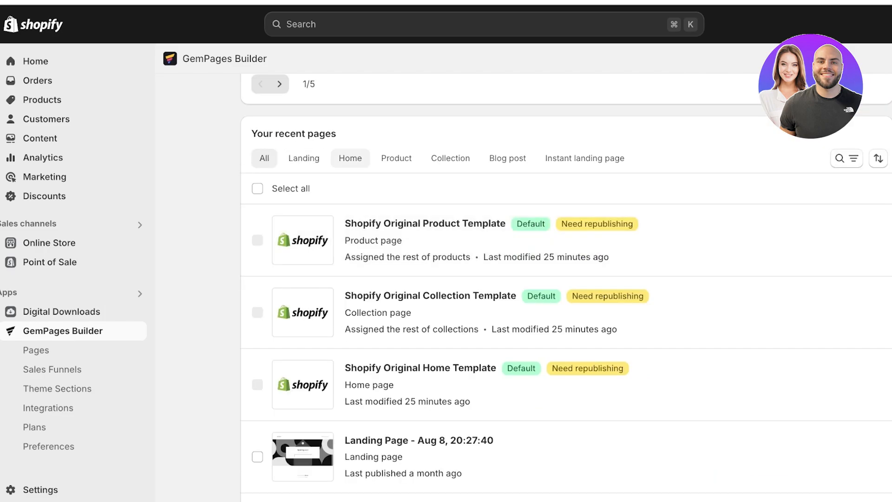
{"action": "left_click", "coordinate": [350, 158]}
{"action": "left_click", "coordinate": [408, 231]}
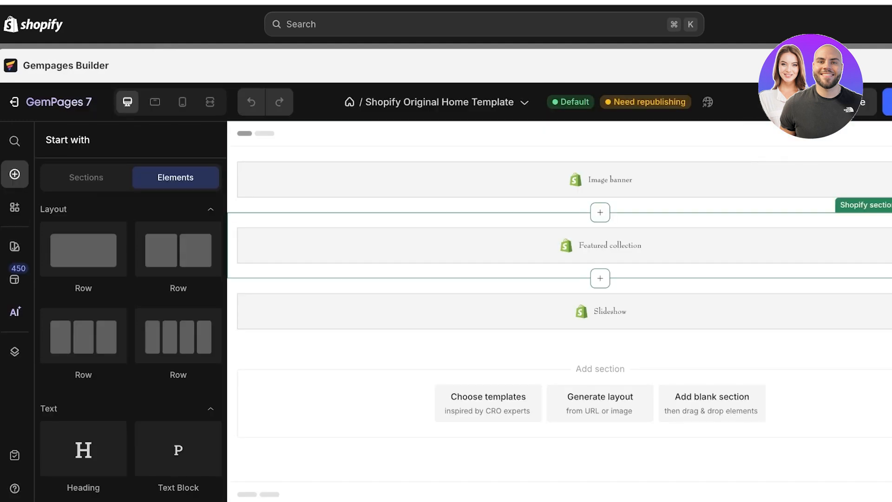
Step: Browse all pages of the Home Page template gallery to find a suitable design for the store
{"action": "left_click", "coordinate": [437, 102]}
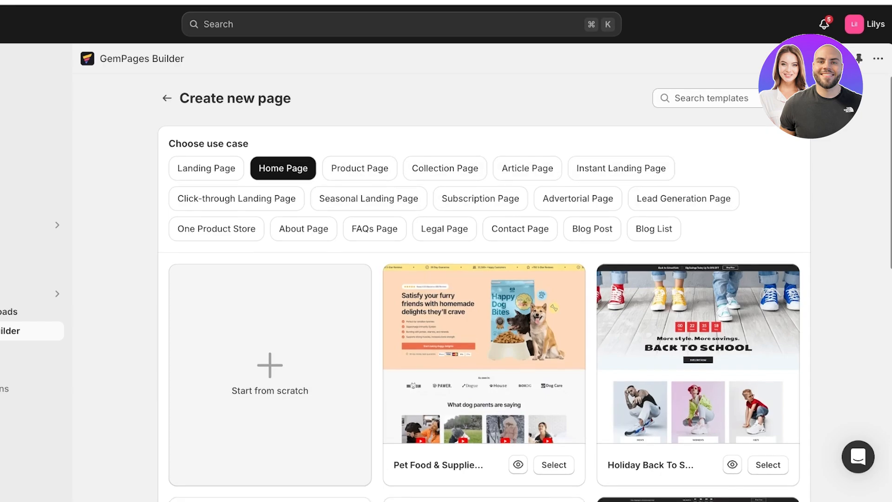
{"action": "scroll", "coordinate": [482, 278], "scroll_direction": "down", "scroll_amount": 2}
{"action": "scroll", "coordinate": [483, 278], "scroll_direction": "down", "scroll_amount": 5}
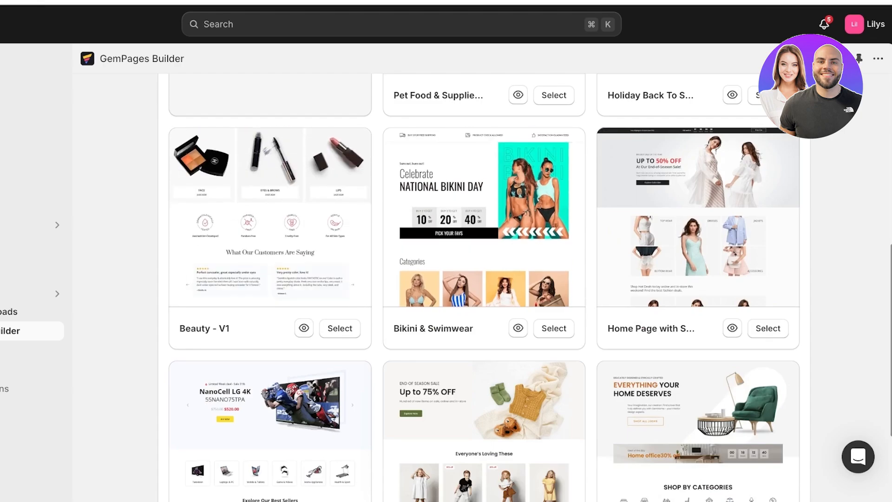
{"action": "scroll", "coordinate": [483, 288], "scroll_direction": "down", "scroll_amount": 3}
{"action": "left_click", "coordinate": [196, 467]}
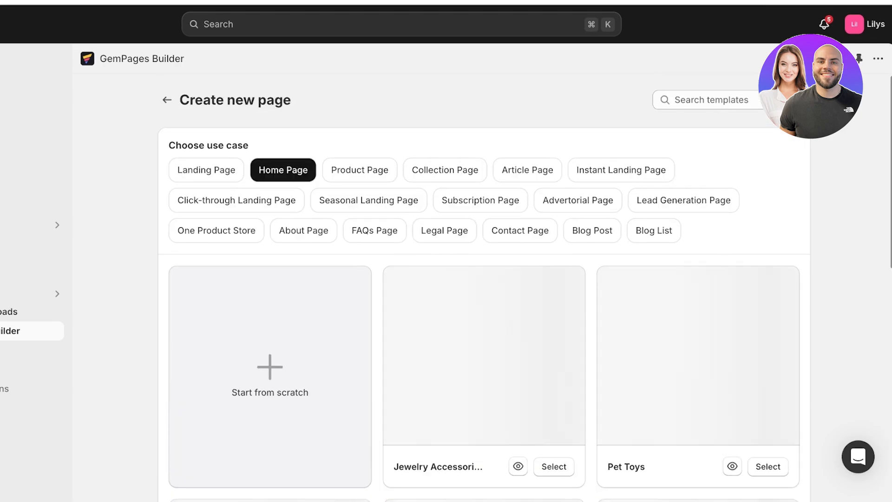
{"action": "scroll", "coordinate": [484, 288], "scroll_direction": "down", "scroll_amount": 7}
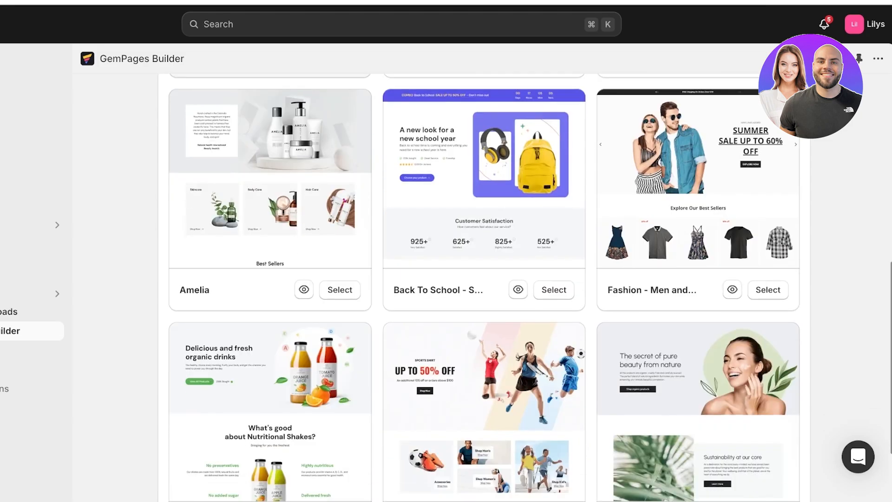
{"action": "scroll", "coordinate": [484, 288], "scroll_direction": "down", "scroll_amount": 2}
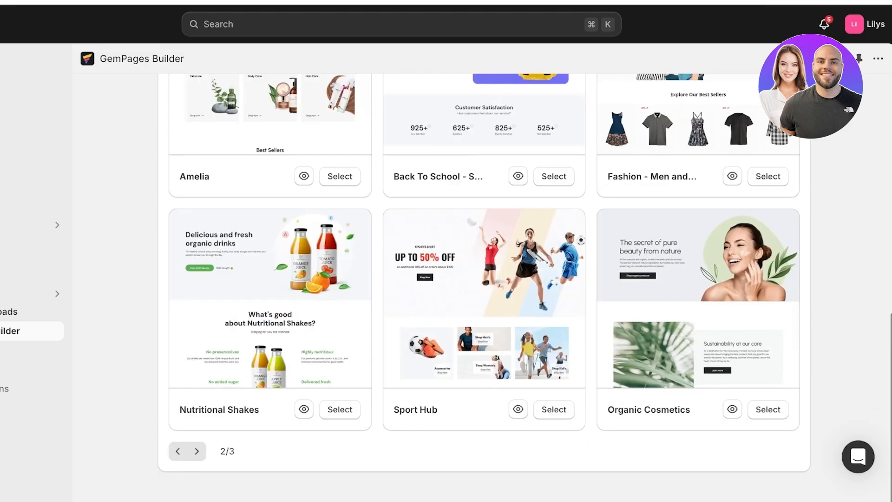
{"action": "left_click", "coordinate": [196, 451]}
{"action": "scroll", "coordinate": [484, 288], "scroll_direction": "down", "scroll_amount": 6}
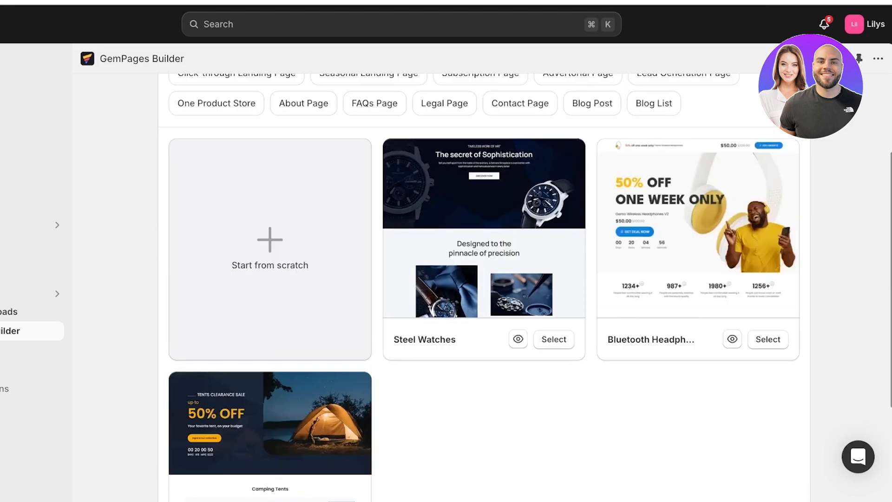
{"action": "left_click", "coordinate": [178, 450]}
{"action": "scroll", "coordinate": [484, 288], "scroll_direction": "down", "scroll_amount": 9}
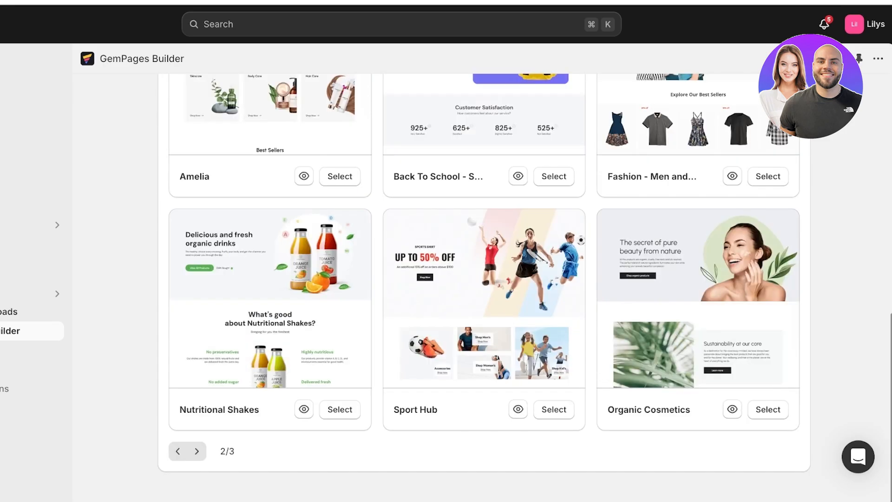
{"action": "left_click", "coordinate": [178, 451]}
{"action": "scroll", "coordinate": [484, 288], "scroll_direction": "down", "scroll_amount": 8}
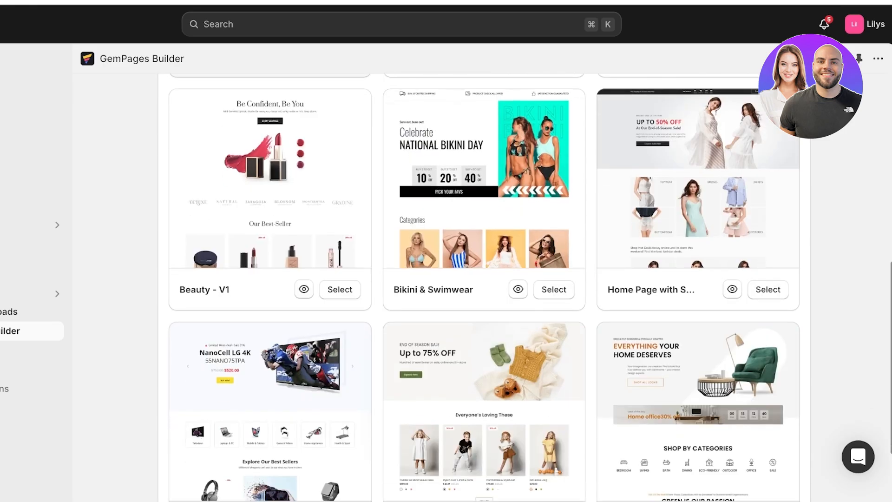
Step: Create a home page from the Bikini & Swimwear template and review its sections in the editor
{"action": "left_click", "coordinate": [553, 289]}
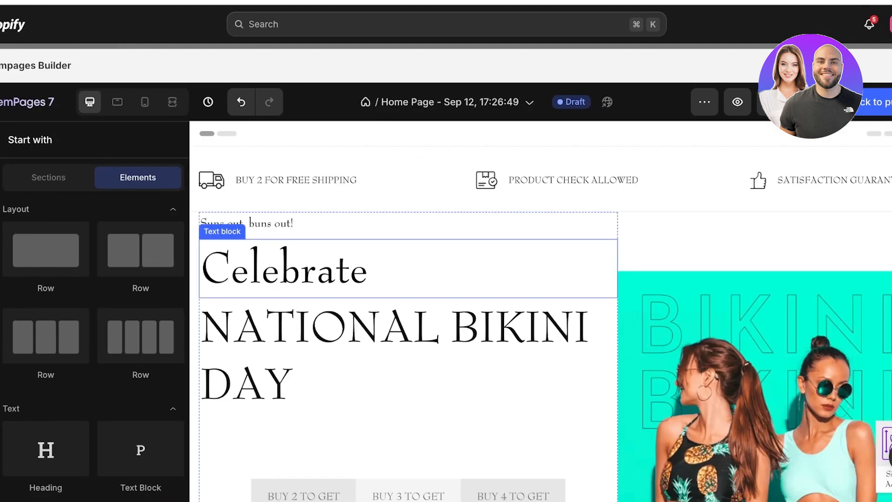
{"action": "scroll", "coordinate": [540, 311], "scroll_direction": "down", "scroll_amount": 1}
{"action": "scroll", "coordinate": [541, 311], "scroll_direction": "up", "scroll_amount": 1}
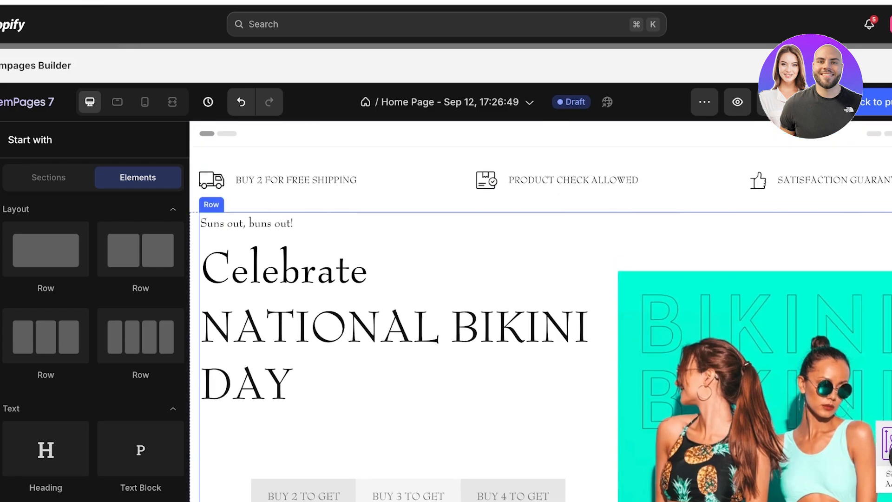
{"action": "scroll", "coordinate": [540, 311], "scroll_direction": "down", "scroll_amount": 20}
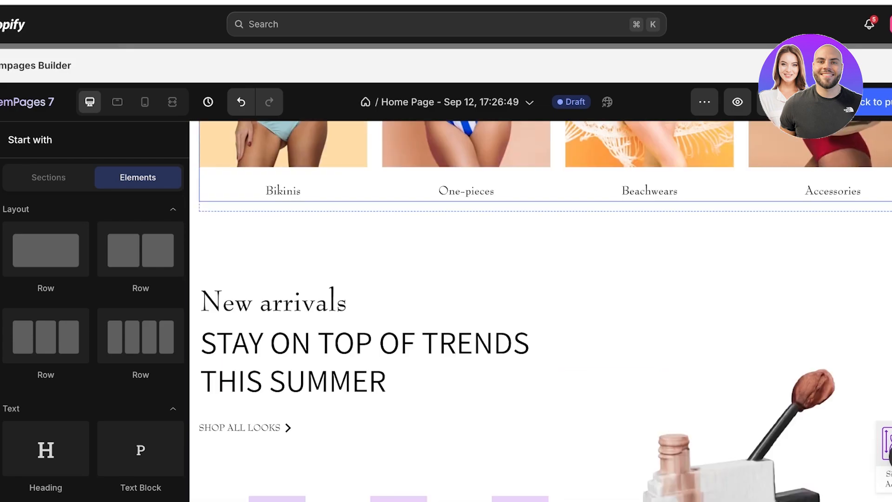
{"action": "scroll", "coordinate": [541, 311], "scroll_direction": "down", "scroll_amount": 20}
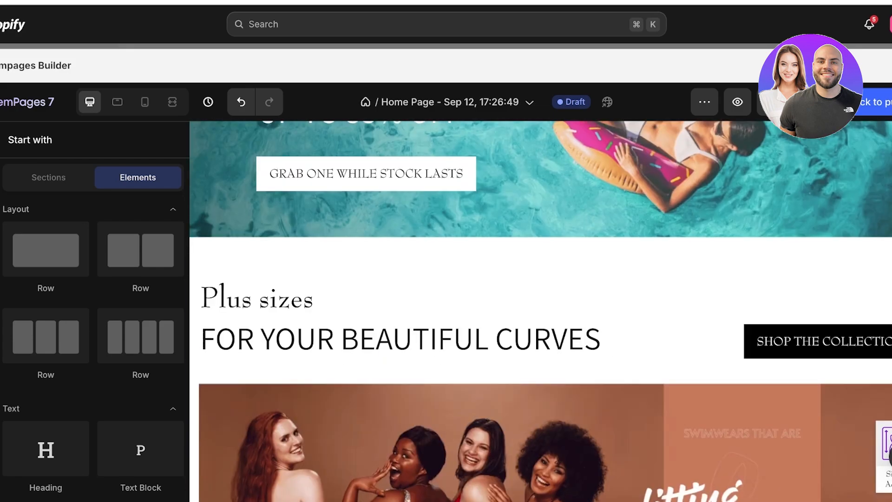
{"action": "scroll", "coordinate": [540, 311], "scroll_direction": "down", "scroll_amount": 7}
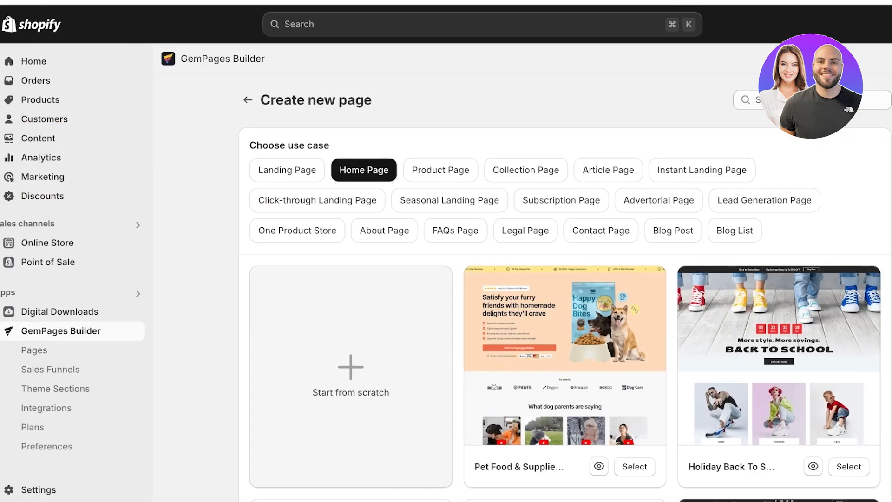
Step: Open the GemPages page list, select all selectable pages and delete the selection
{"action": "left_click", "coordinate": [35, 350]}
{"action": "scroll", "coordinate": [564, 316], "scroll_direction": "down", "scroll_amount": 4}
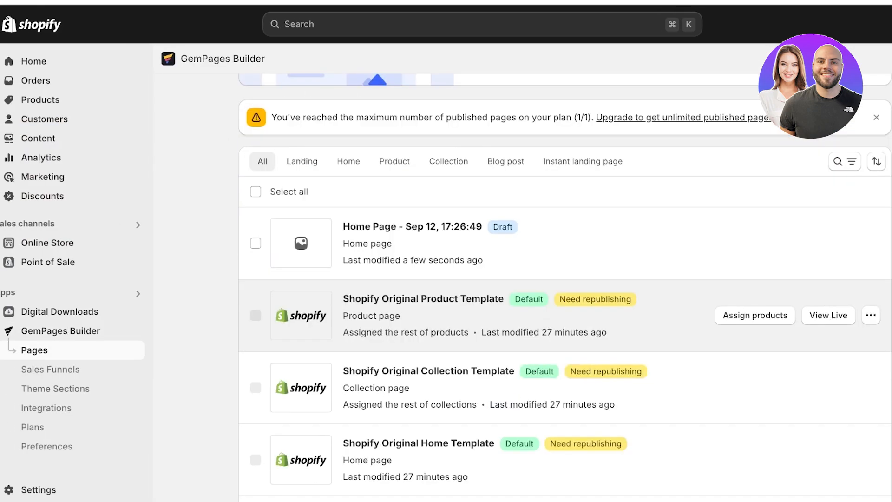
{"action": "left_click", "coordinate": [256, 192]}
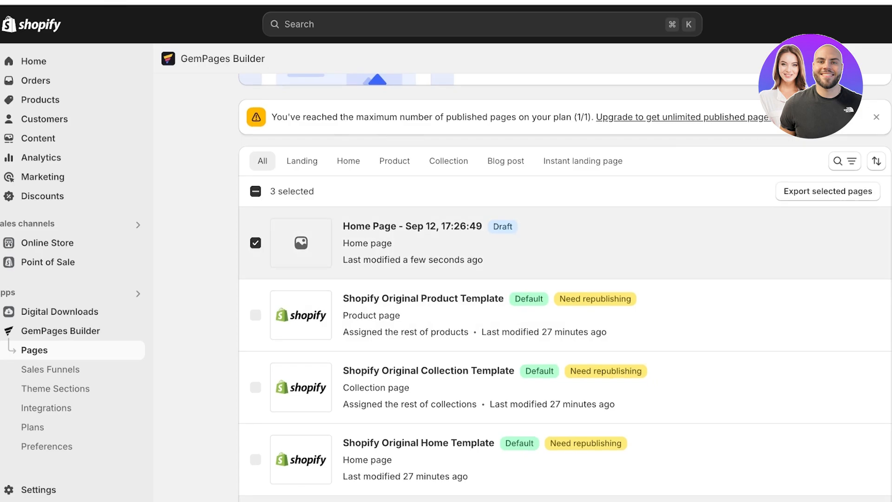
{"action": "scroll", "coordinate": [565, 365], "scroll_direction": "down", "scroll_amount": 4}
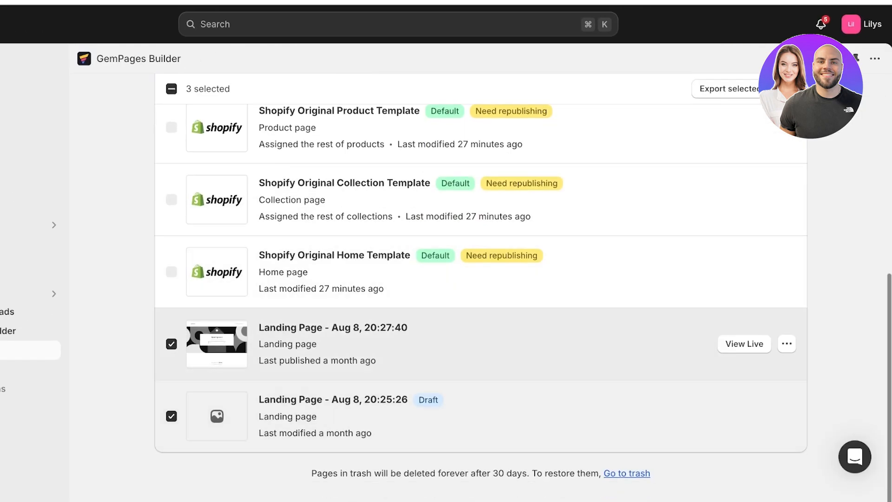
{"action": "scroll", "coordinate": [480, 344], "scroll_direction": "up", "scroll_amount": 8}
{"action": "scroll", "coordinate": [481, 288], "scroll_direction": "down", "scroll_amount": 6}
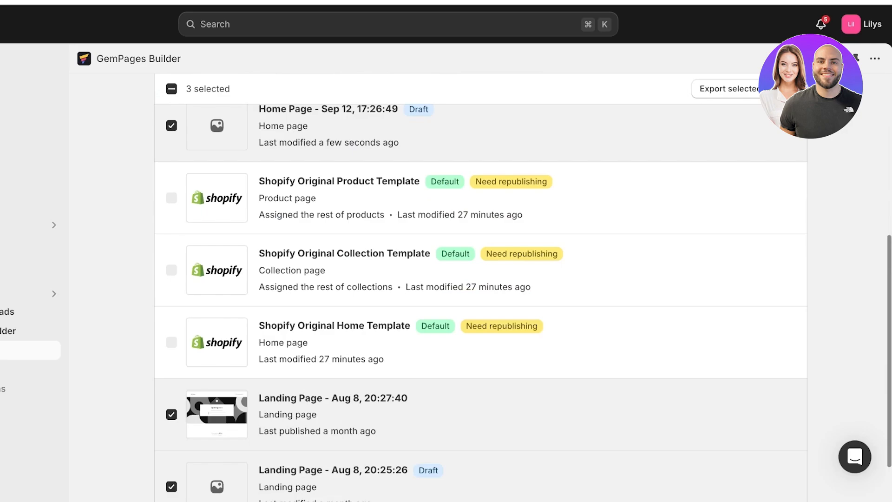
{"action": "scroll", "coordinate": [480, 288], "scroll_direction": "up", "scroll_amount": 3}
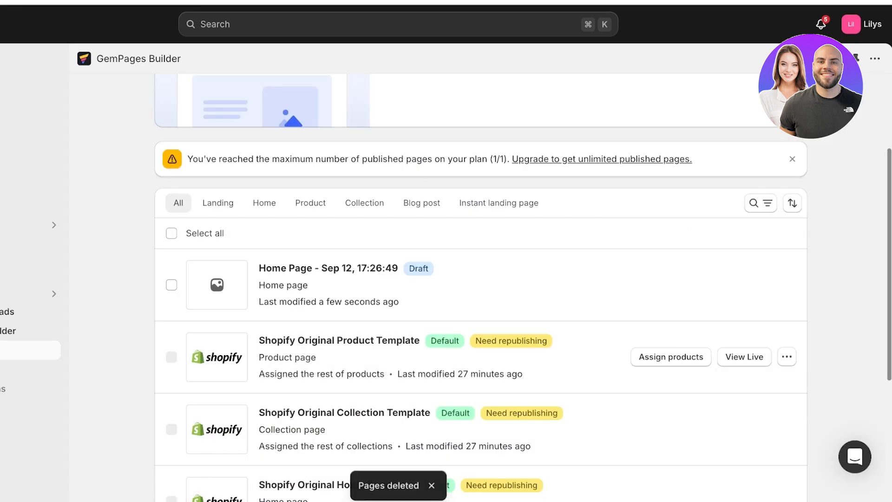
{"action": "scroll", "coordinate": [481, 353], "scroll_direction": "down", "scroll_amount": 3}
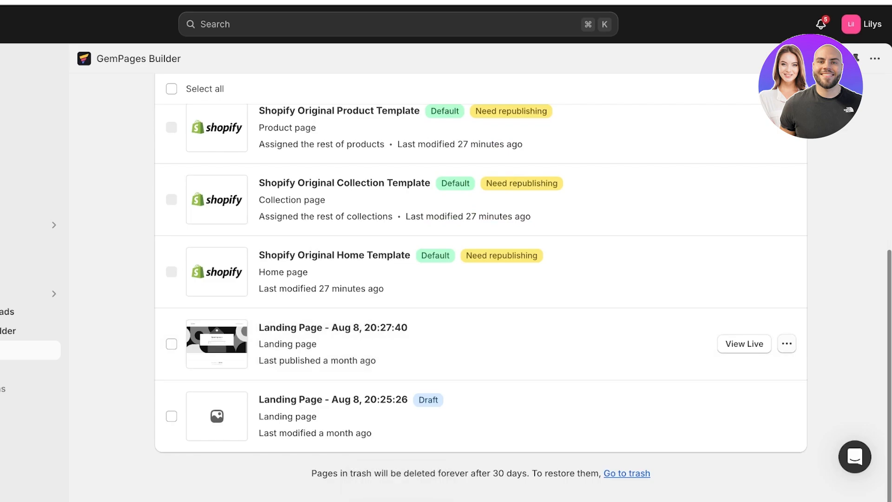
Step: Move the landing pages dated Aug 8, 20:27:40 and Aug 8, 20:25:26 to trash
{"action": "left_click", "coordinate": [787, 343]}
{"action": "left_click", "coordinate": [698, 320]}
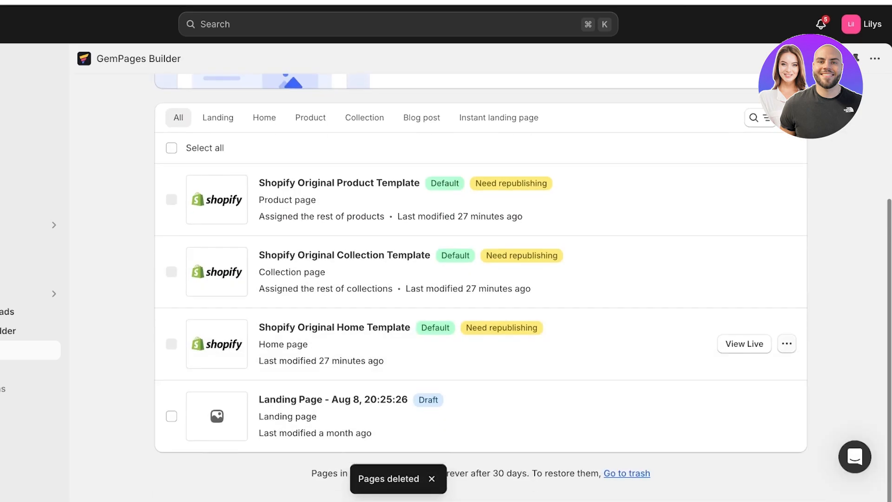
{"action": "left_click", "coordinate": [786, 415]}
{"action": "left_click", "coordinate": [698, 394]}
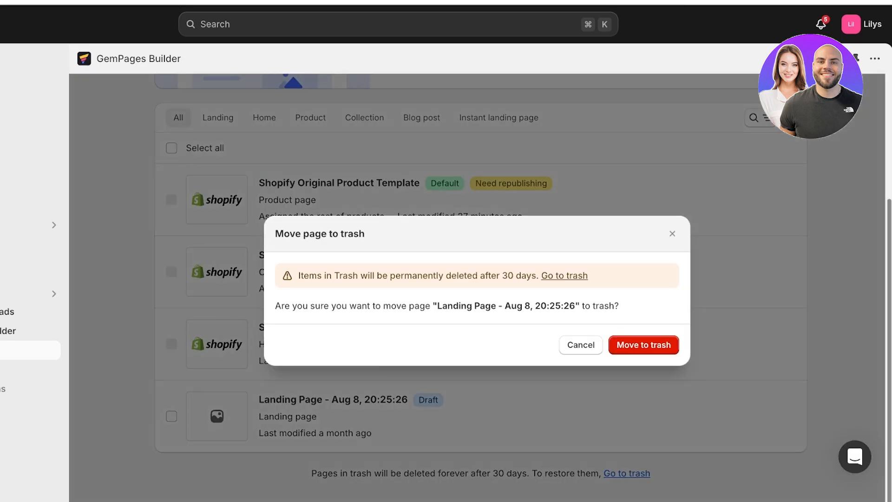
{"action": "scroll", "coordinate": [218, 289], "scroll_direction": "up", "scroll_amount": 3}
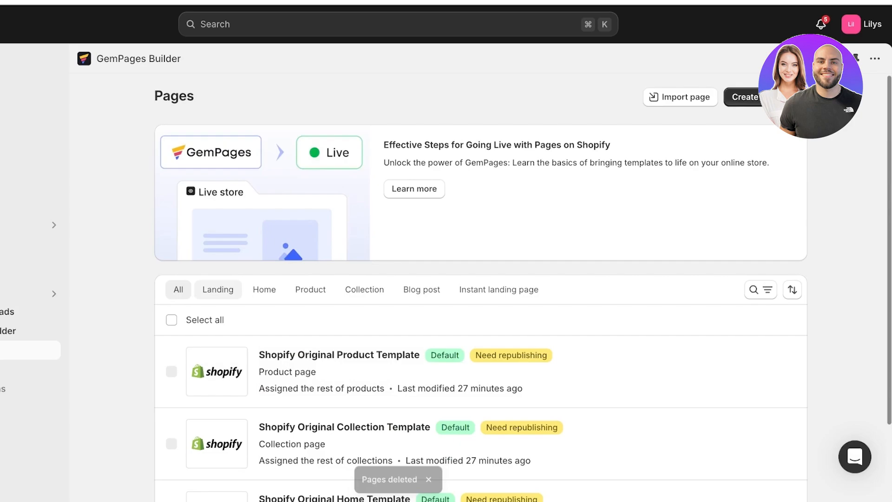
Step: Create a new page with the Home Page use case from the Bikini & Swimwear template
{"action": "left_click", "coordinate": [743, 97]}
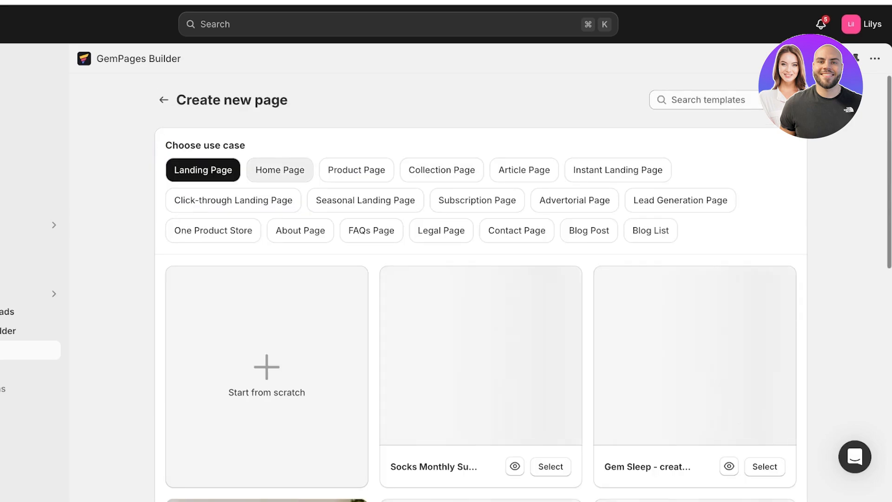
{"action": "left_click", "coordinate": [281, 169]}
{"action": "scroll", "coordinate": [440, 229], "scroll_direction": "down", "scroll_amount": 4}
{"action": "left_click", "coordinate": [480, 404]}
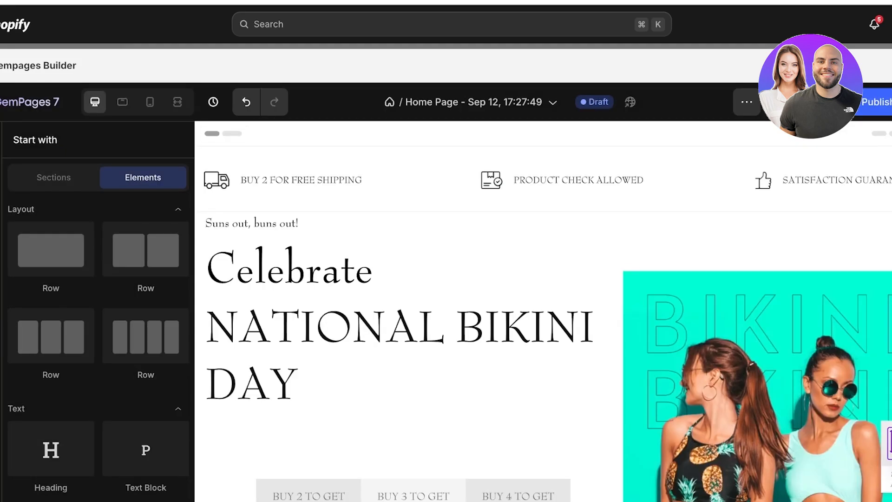
Step: Delete the first section containing the free shipping, product check and satisfaction guarantee notices
{"action": "scroll", "coordinate": [543, 311], "scroll_direction": "down", "scroll_amount": 2}
{"action": "scroll", "coordinate": [542, 311], "scroll_direction": "up", "scroll_amount": 2}
{"action": "left_click", "coordinate": [301, 180]}
{"action": "left_click", "coordinate": [836, 180]}
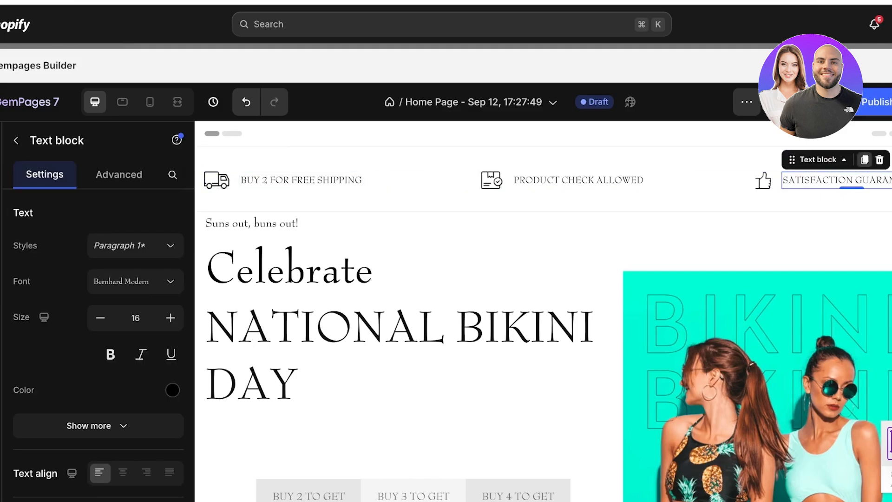
{"action": "left_click", "coordinate": [827, 201]}
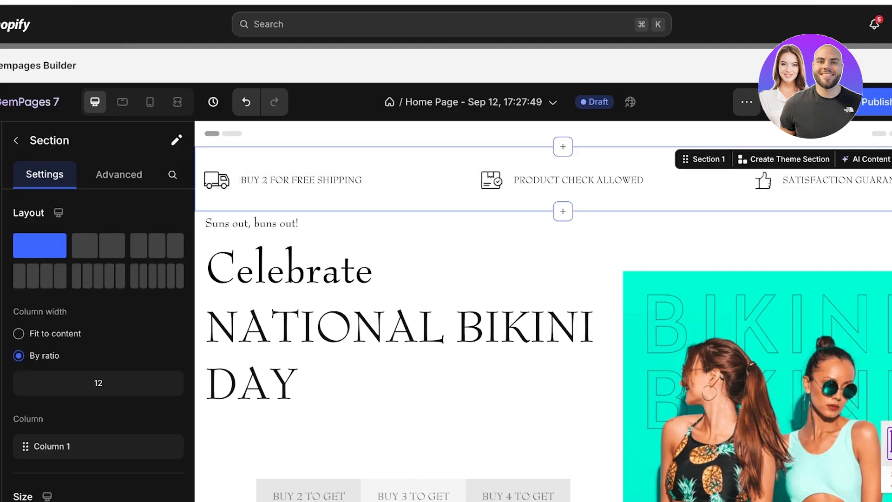
{"action": "key", "text": "Delete"}
Step: Replace the tagline "Suns out, buns out!" above the hero heading with "Wakeup, Makeup!"
{"action": "left_click", "coordinate": [265, 158]}
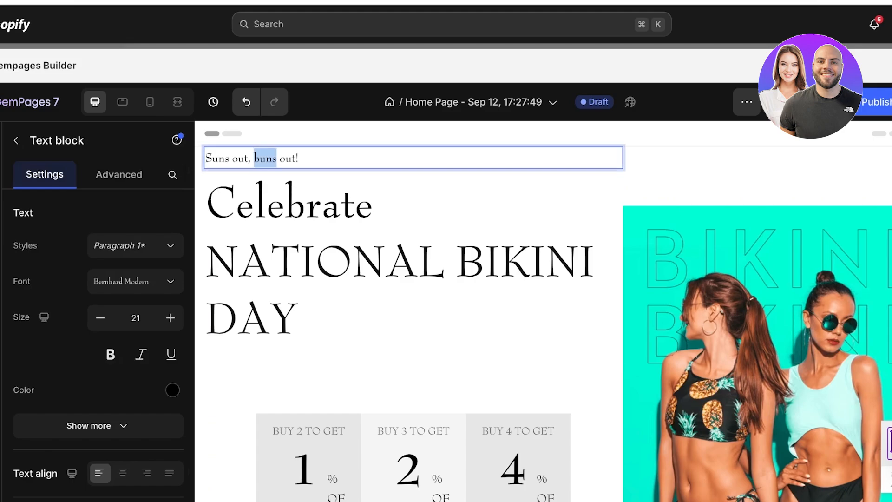
{"action": "triple_click", "coordinate": [265, 159]}
{"action": "type", "text": "S"}
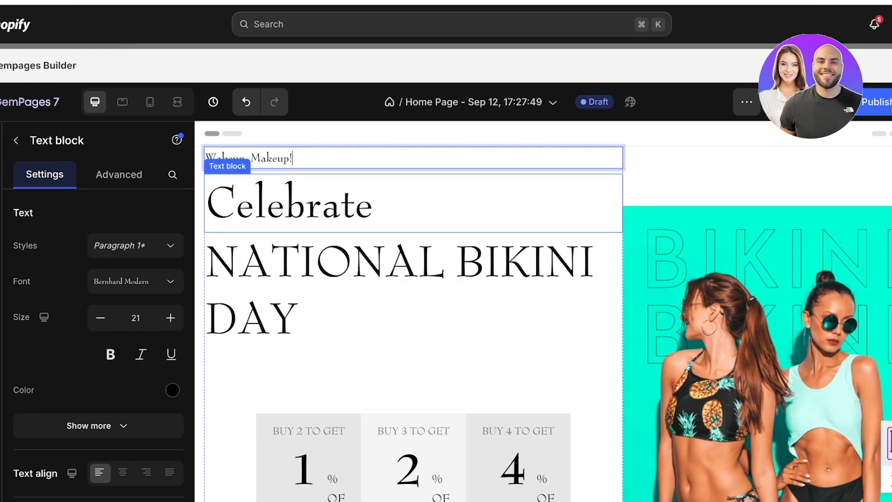
Step: Change the hero heading "Celebrate" to "Color me Red" and the line below it to "AUTUMN SEASON IS HERE!"
{"action": "left_click", "coordinate": [322, 203]}
{"action": "triple_click", "coordinate": [321, 203]}
{"action": "type", "text": "A"}
{"action": "key", "text": "BackSpace"}
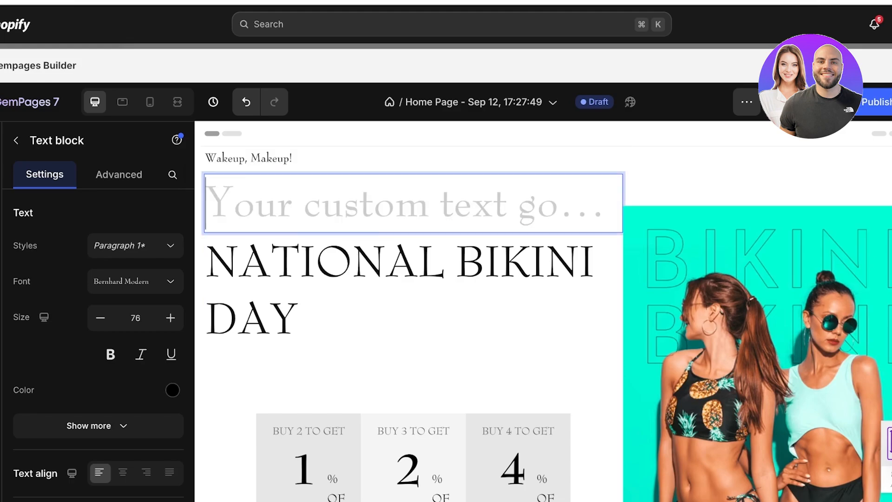
{"action": "type", "text": "Tint your"}
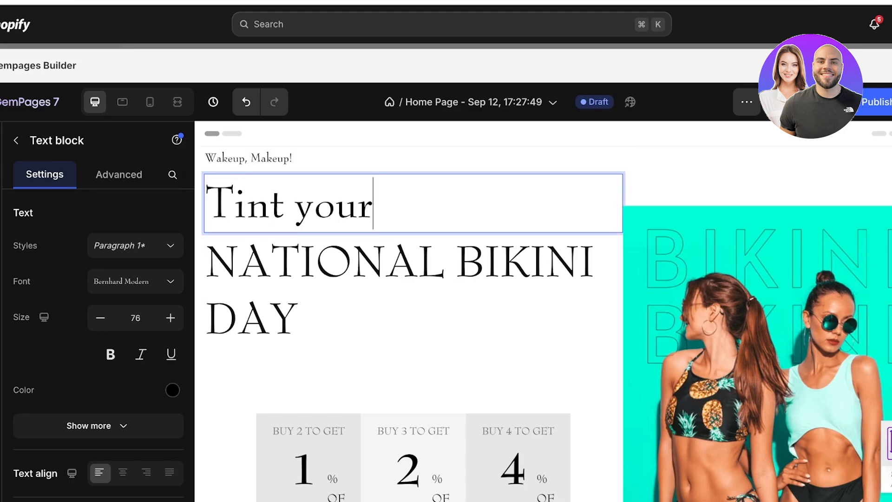
{"action": "key", "text": "BackSpace"}
{"action": "key", "text": "BackSpace"}
{"action": "key", "text": "BackSpace"}
{"action": "key", "text": "BackSpace"}
{"action": "key", "text": "BackSpace"}
{"action": "key", "text": "BackSpace"}
{"action": "key", "text": "BackSpace"}
{"action": "key", "text": "BackSpace"}
{"action": "type", "text": "Col"}
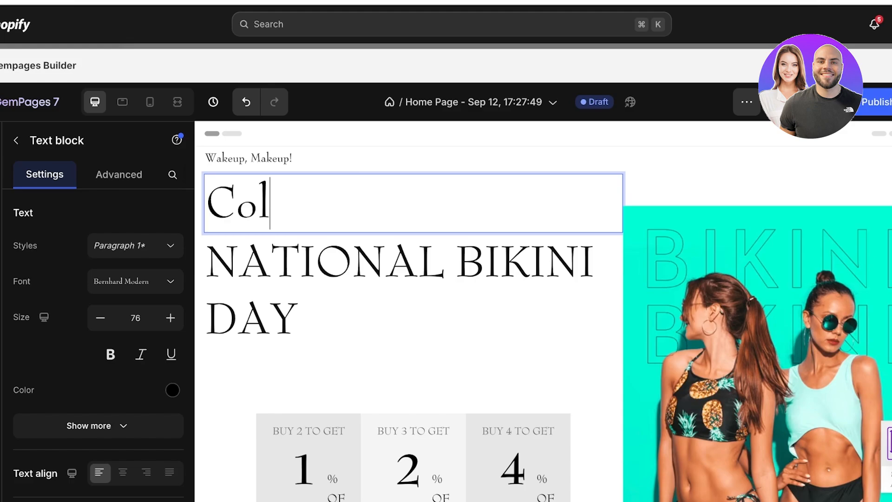
{"action": "type", "text": "or me Red"}
{"action": "triple_click", "coordinate": [400, 262]}
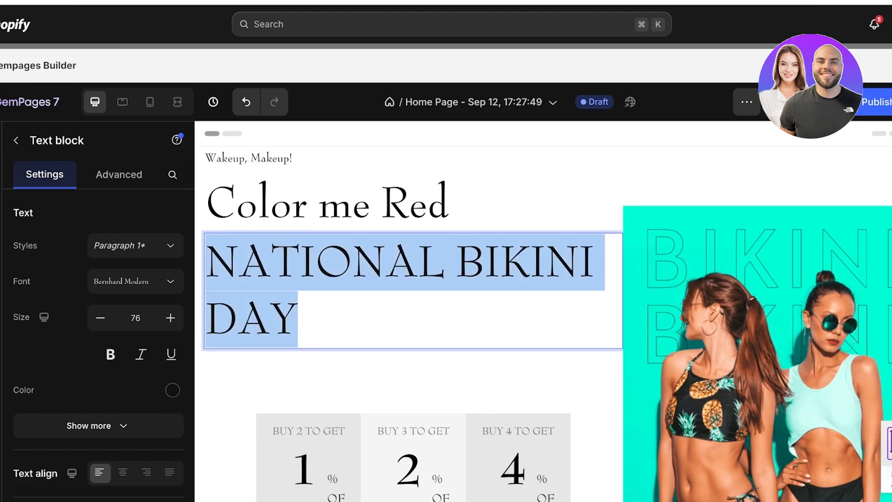
{"action": "type", "text": "AUTUMN SEASON IS HERE!"}
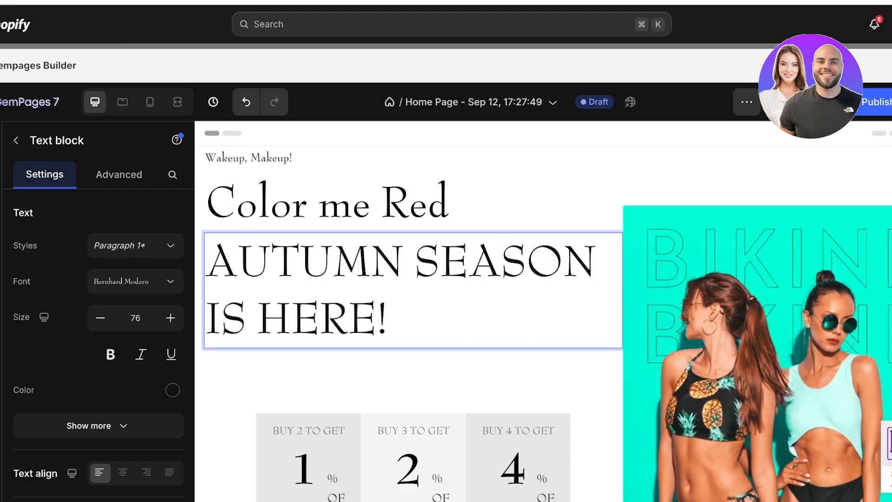
Step: Replace the hero section's bikini photo with an uploaded image of a woman holding an eyeshadow palette
{"action": "scroll", "coordinate": [757, 344], "scroll_direction": "down", "scroll_amount": 1}
{"action": "left_click", "coordinate": [757, 344]}
{"action": "scroll", "coordinate": [757, 344], "scroll_direction": "down", "scroll_amount": 4}
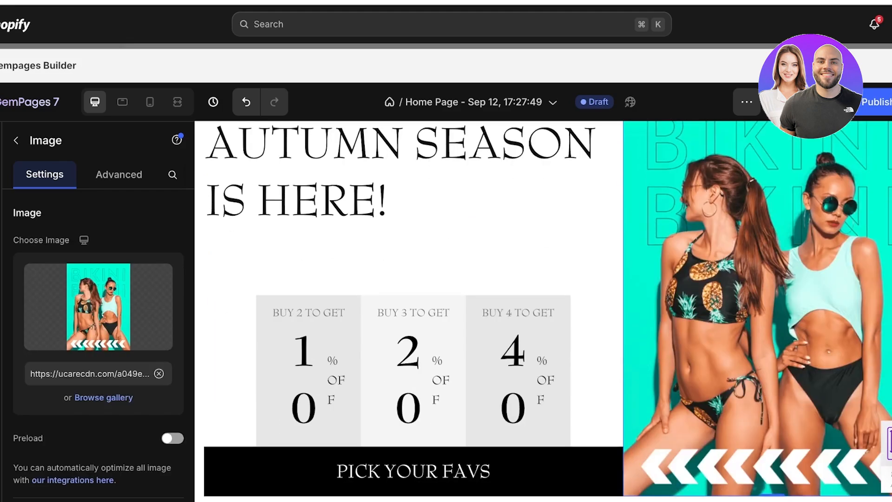
{"action": "scroll", "coordinate": [757, 344], "scroll_direction": "up", "scroll_amount": 5}
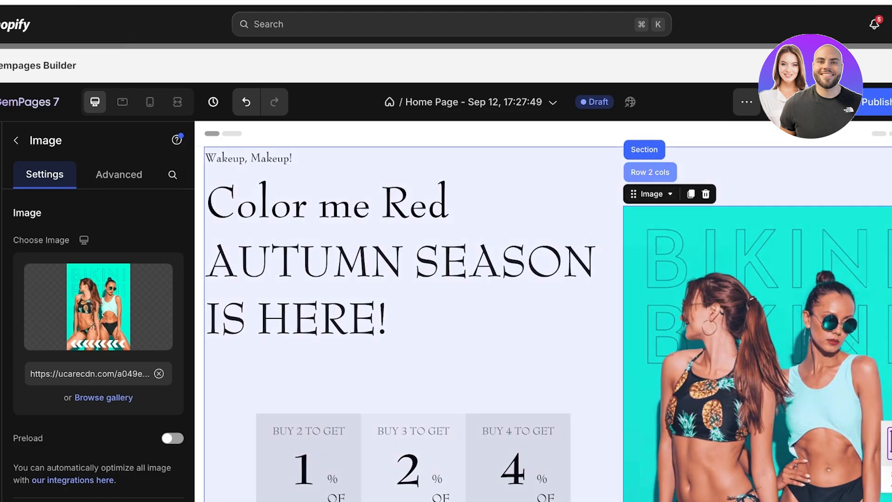
{"action": "scroll", "coordinate": [548, 310], "scroll_direction": "down", "scroll_amount": 1}
{"action": "scroll", "coordinate": [548, 311], "scroll_direction": "down", "scroll_amount": 1}
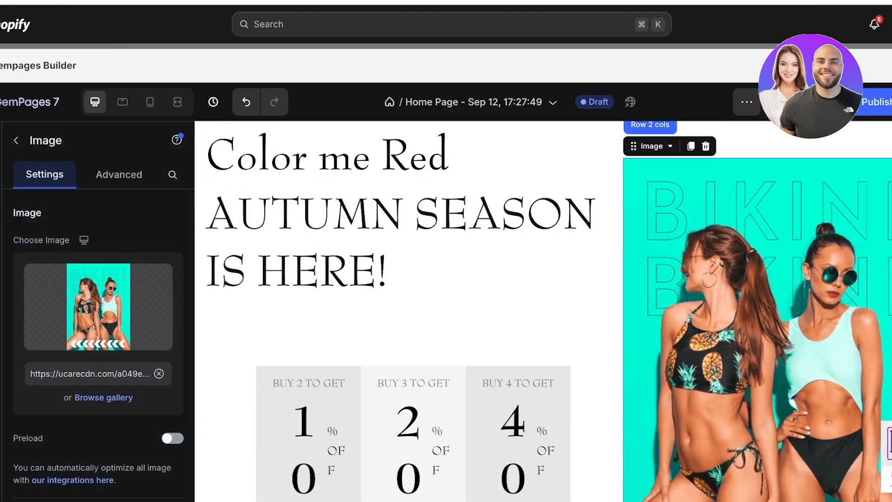
{"action": "mouse_move", "coordinate": [98, 306]}
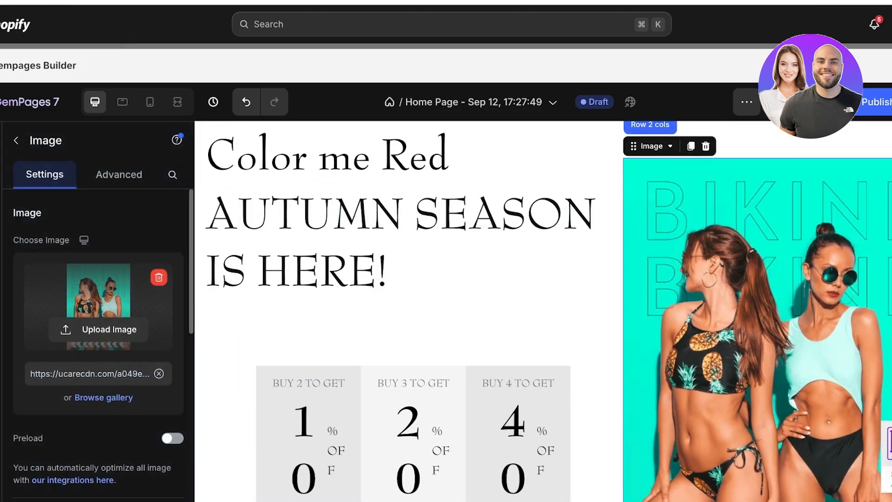
{"action": "left_click", "coordinate": [98, 329]}
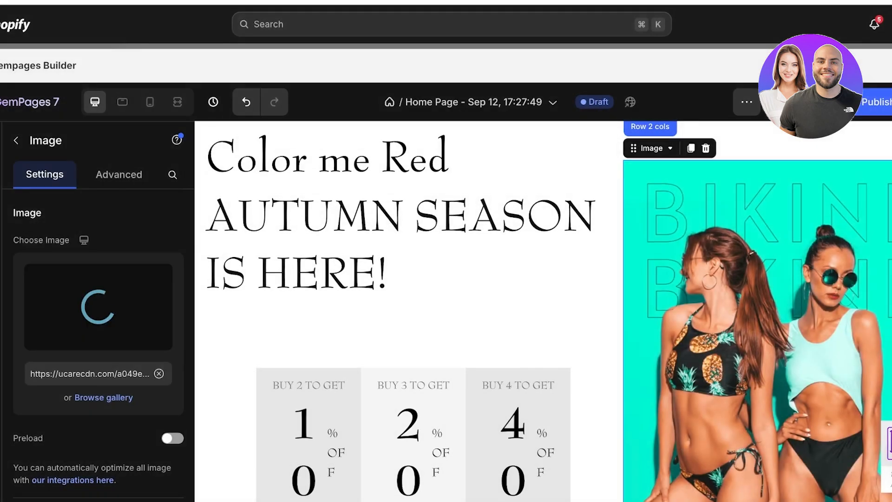
{"action": "scroll", "coordinate": [98, 343], "scroll_direction": "down", "scroll_amount": 1}
{"action": "scroll", "coordinate": [98, 344], "scroll_direction": "down", "scroll_amount": 1}
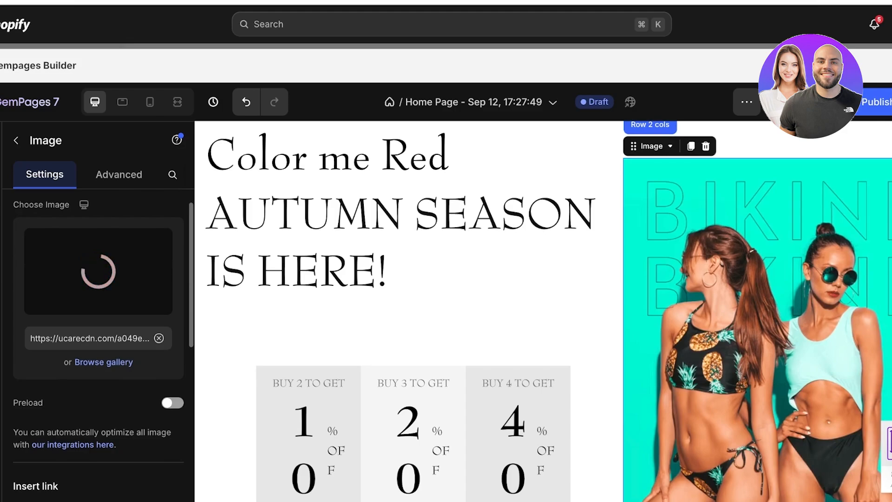
Step: Delete the row below the hero heading that holds the three discount offers and the "PICK YOUR FAVS" banner
{"action": "scroll", "coordinate": [413, 307], "scroll_direction": "down", "scroll_amount": 3}
{"action": "left_click", "coordinate": [303, 329]}
{"action": "left_click", "coordinate": [230, 307]}
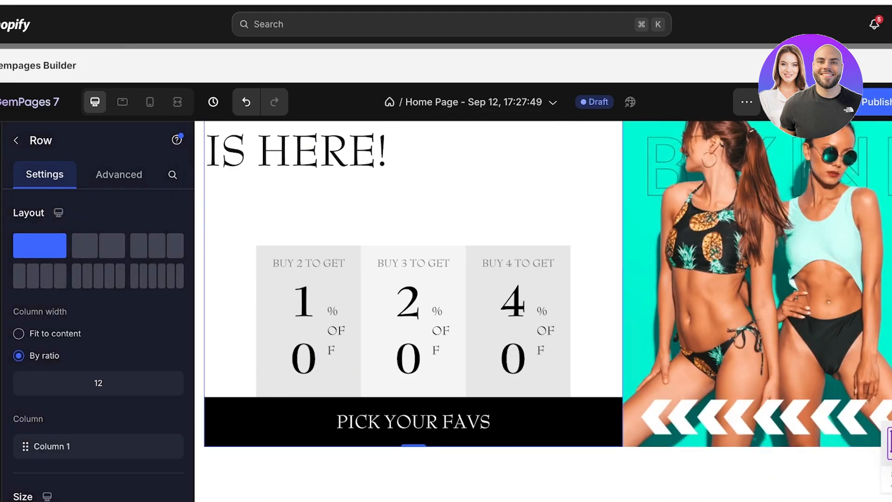
{"action": "left_click", "coordinate": [229, 320]}
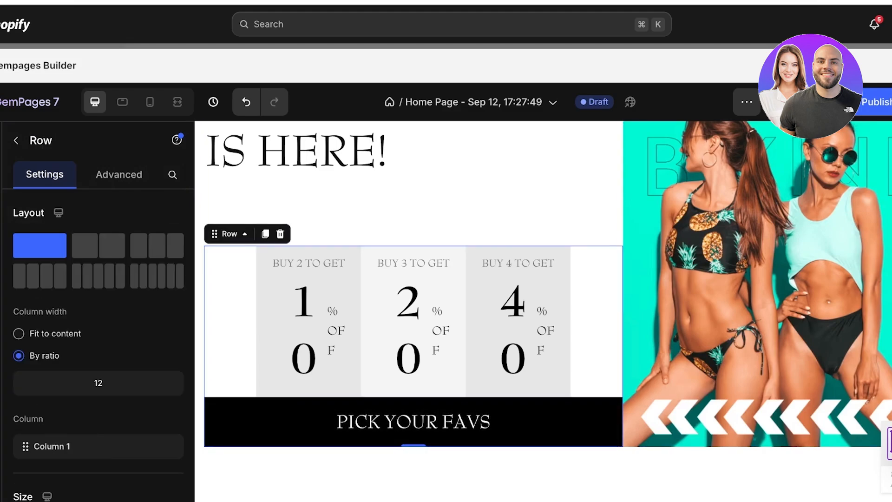
{"action": "left_click", "coordinate": [280, 234]}
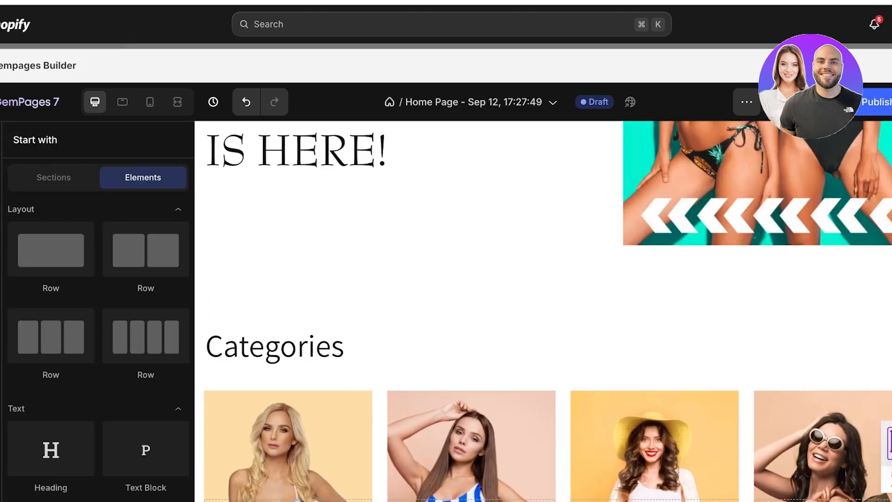
Step: Examine the hero image and its settings to check the uploaded replacement photo
{"action": "scroll", "coordinate": [673, 288], "scroll_direction": "up", "scroll_amount": 6}
{"action": "left_click", "coordinate": [711, 297]}
{"action": "mouse_move", "coordinate": [99, 307]}
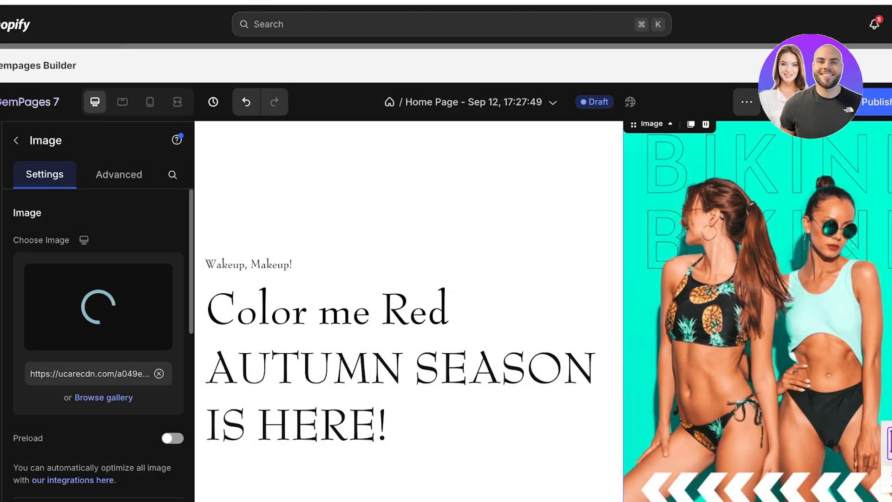
{"action": "scroll", "coordinate": [97, 344], "scroll_direction": "down", "scroll_amount": 5}
{"action": "scroll", "coordinate": [97, 344], "scroll_direction": "up", "scroll_amount": 4}
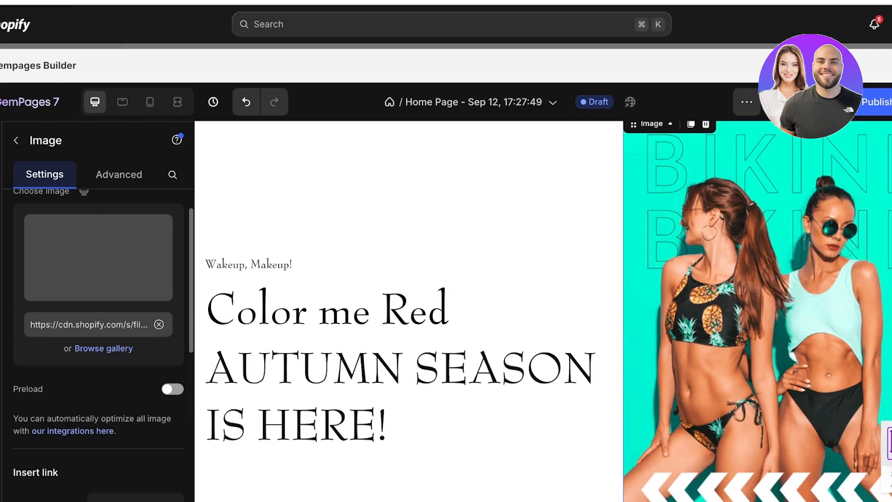
{"action": "scroll", "coordinate": [501, 297], "scroll_direction": "down", "scroll_amount": 5}
{"action": "scroll", "coordinate": [501, 297], "scroll_direction": "up", "scroll_amount": 3}
{"action": "scroll", "coordinate": [502, 297], "scroll_direction": "down", "scroll_amount": 3}
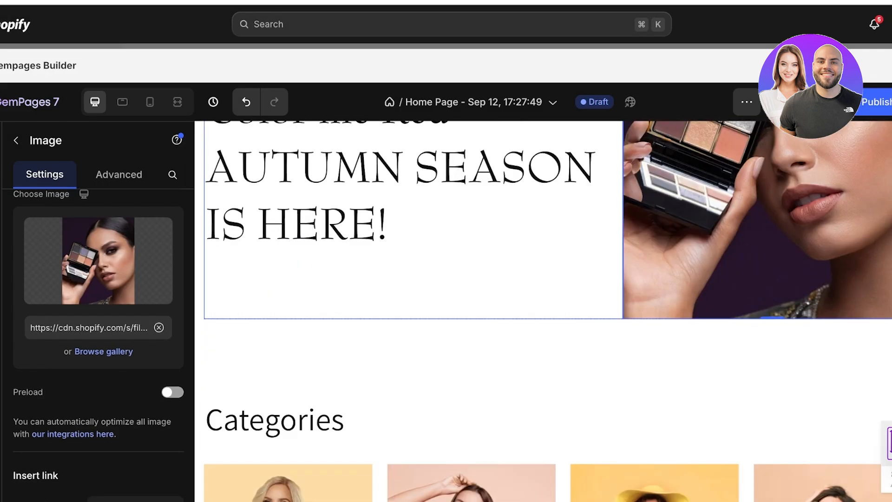
Step: Add a Button element below the "AUTUMN SEASON IS HERE!" text in the hero section
{"action": "left_click", "coordinate": [414, 279]}
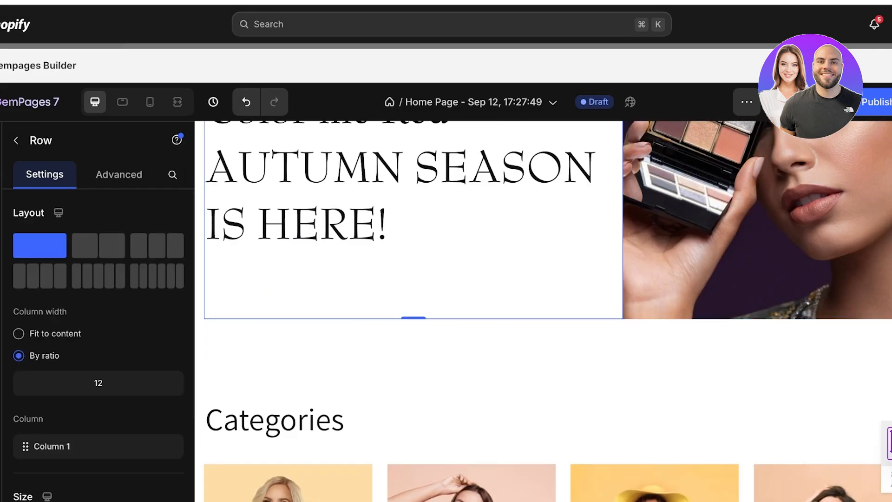
{"action": "left_click", "coordinate": [15, 174]}
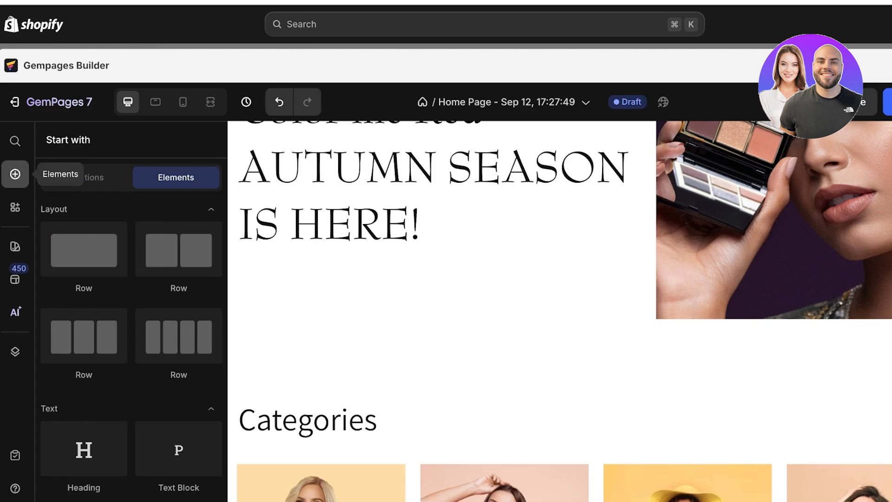
{"action": "scroll", "coordinate": [179, 228], "scroll_direction": "down", "scroll_amount": 5}
{"action": "scroll", "coordinate": [178, 227], "scroll_direction": "up", "scroll_amount": 3}
{"action": "scroll", "coordinate": [178, 227], "scroll_direction": "down", "scroll_amount": 3}
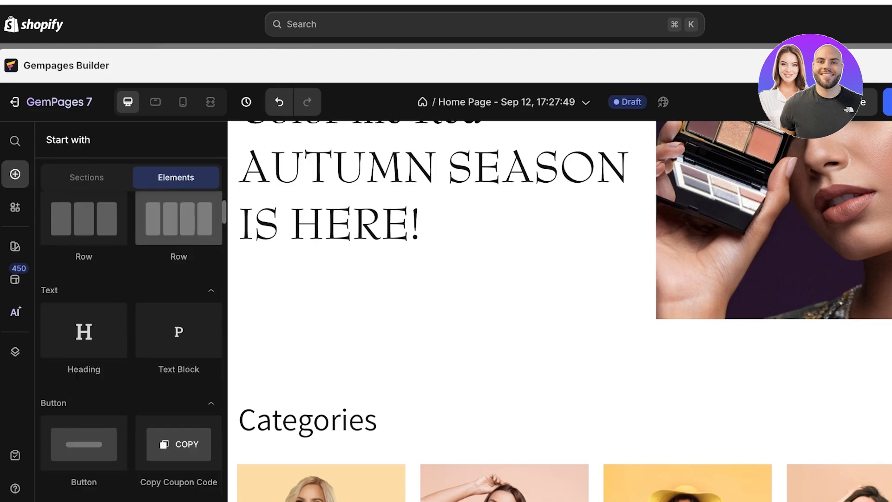
{"action": "left_click_drag", "start_coordinate": [84, 328], "coordinate": [458, 294]}
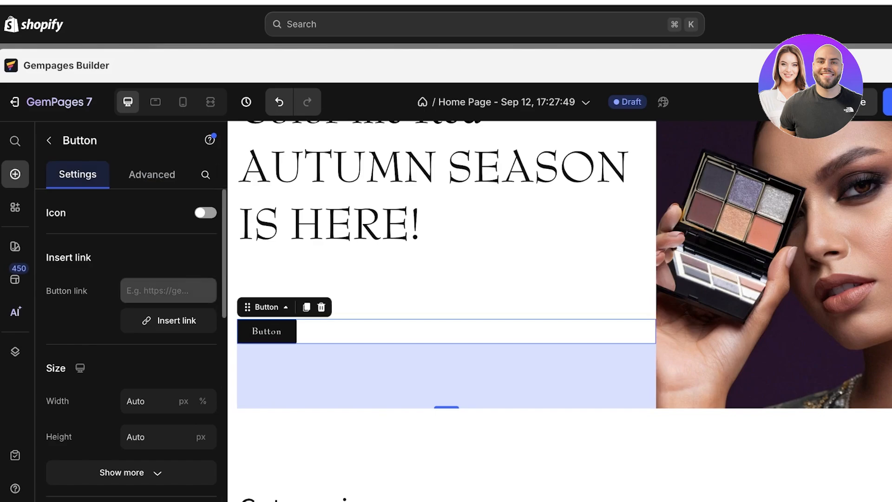
Step: Link the new hero button to the All Products collection
{"action": "left_click", "coordinate": [168, 290]}
{"action": "left_click", "coordinate": [168, 320]}
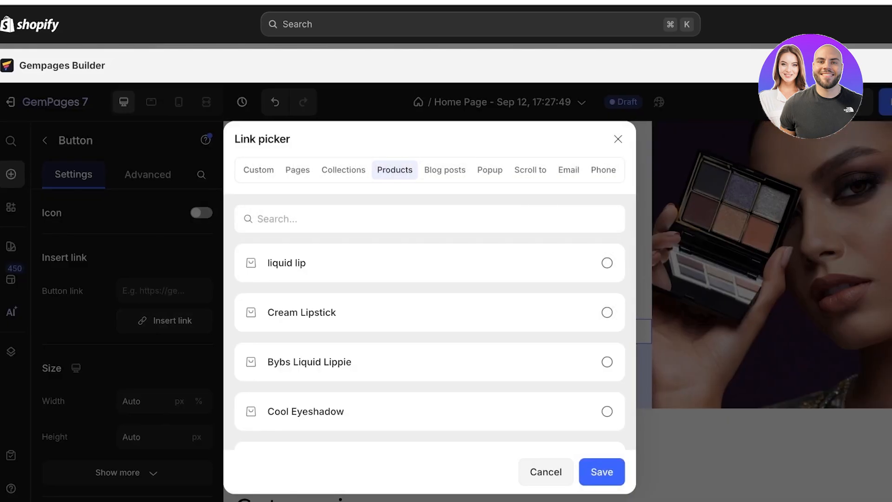
{"action": "left_click", "coordinate": [343, 170]}
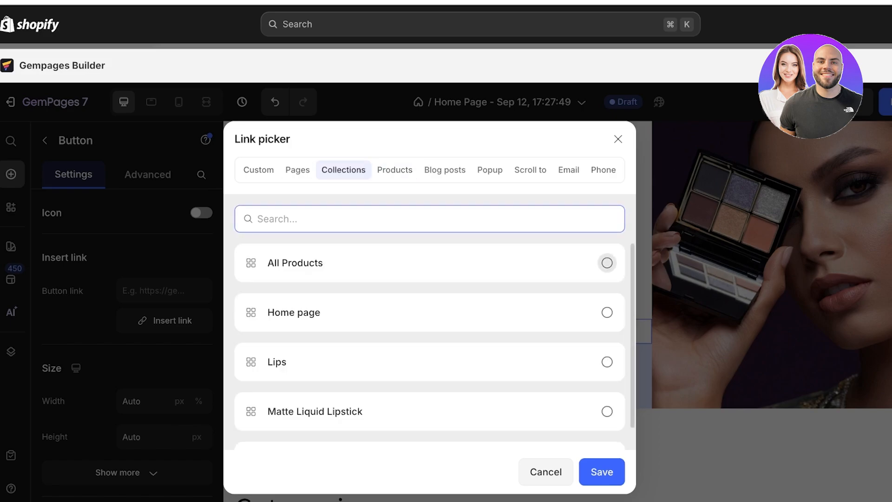
{"action": "left_click", "coordinate": [607, 263]}
{"action": "left_click", "coordinate": [602, 472]}
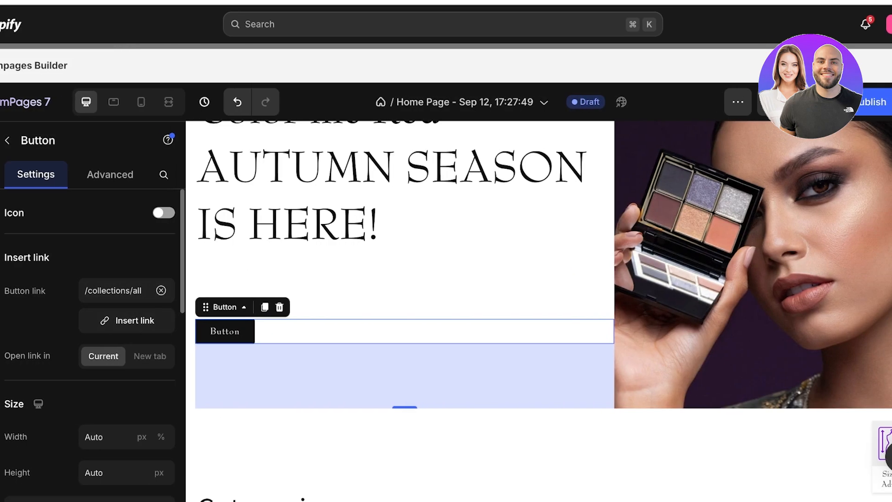
{"action": "left_click", "coordinate": [163, 213]}
{"action": "left_click", "coordinate": [163, 213]}
Step: Try the Heading 3 and Heading 1 text styles on the hero button
{"action": "scroll", "coordinate": [93, 325], "scroll_direction": "down", "scroll_amount": 6}
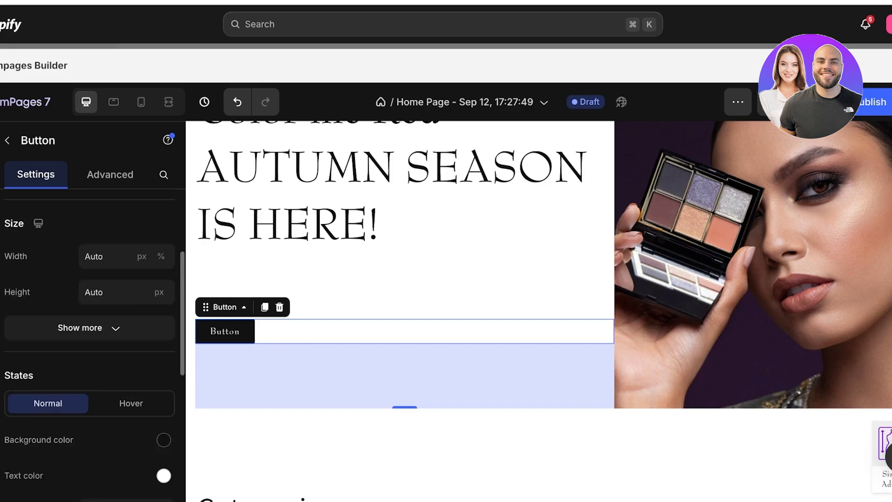
{"action": "scroll", "coordinate": [89, 325], "scroll_direction": "down", "scroll_amount": 4}
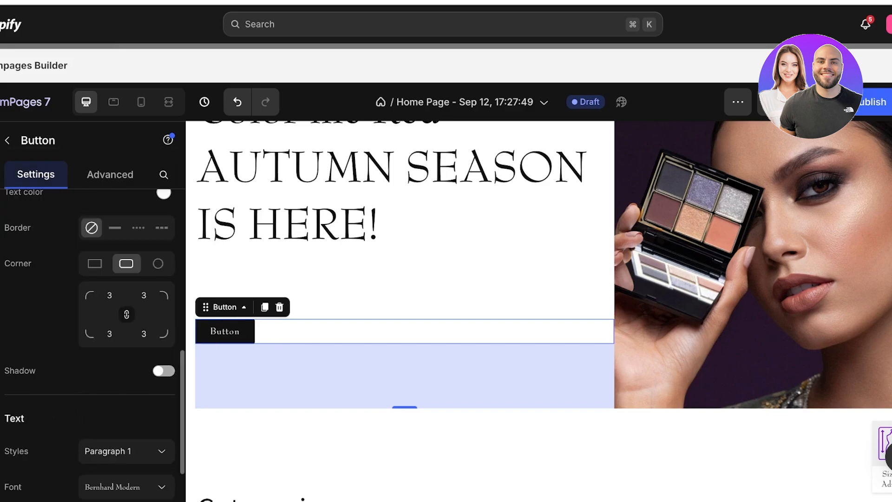
{"action": "scroll", "coordinate": [88, 325], "scroll_direction": "up", "scroll_amount": 4}
{"action": "scroll", "coordinate": [89, 325], "scroll_direction": "down", "scroll_amount": 6}
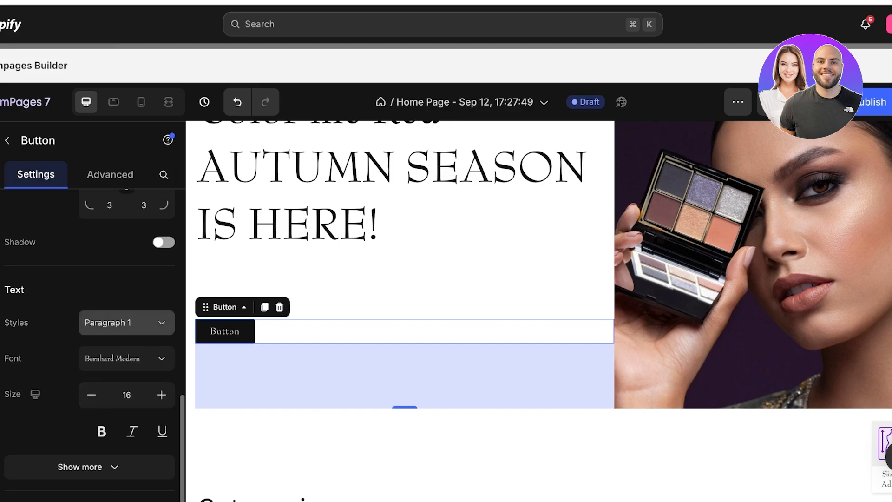
{"action": "left_click", "coordinate": [126, 322]}
{"action": "left_click", "coordinate": [105, 404]}
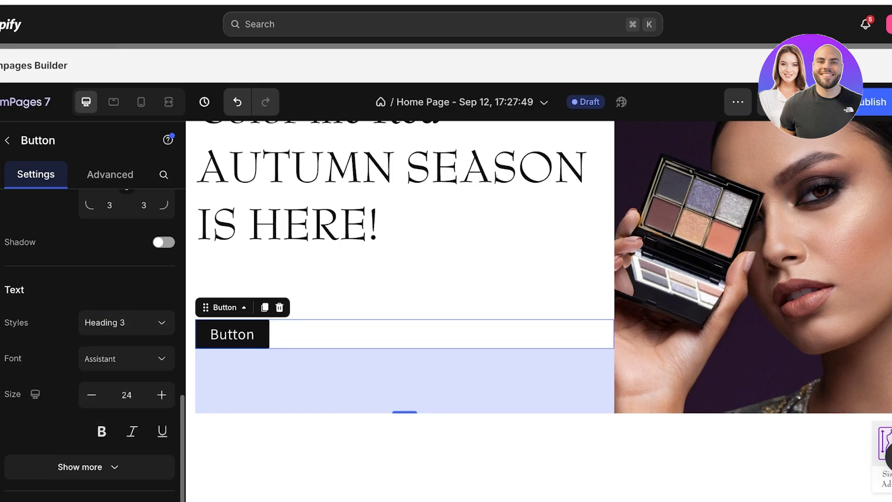
{"action": "left_click", "coordinate": [126, 323]}
{"action": "left_click", "coordinate": [102, 354]}
{"action": "left_click", "coordinate": [125, 323]}
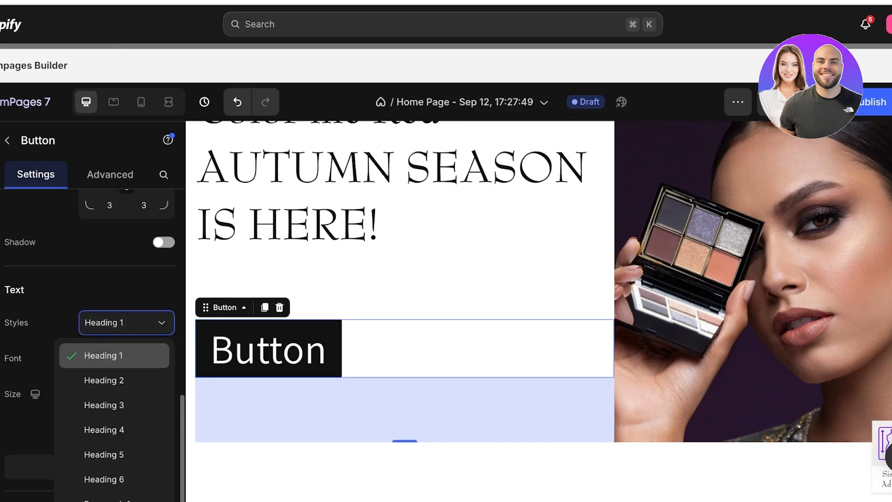
{"action": "left_click", "coordinate": [104, 404]}
Step: Apply the Heading 2 style to the hero button's text and reduce its size to 34
{"action": "left_click", "coordinate": [125, 322]}
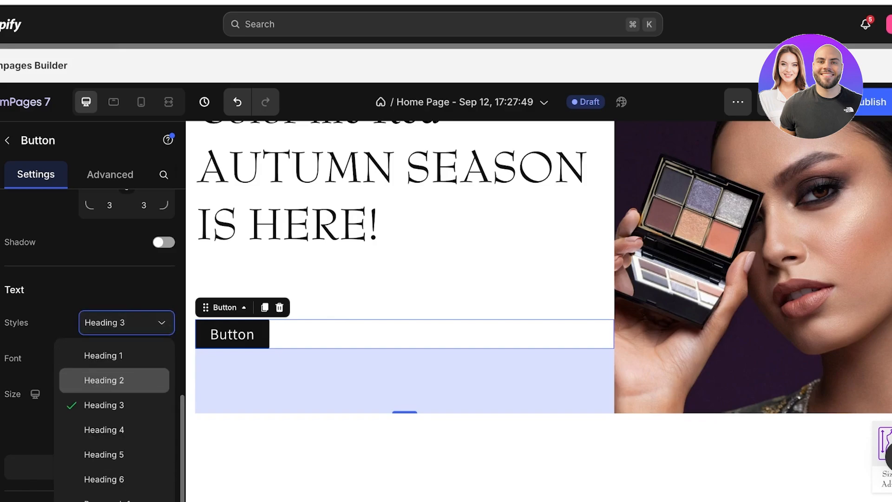
{"action": "left_click", "coordinate": [104, 379]}
{"action": "left_click", "coordinate": [91, 395]}
{"action": "left_click", "coordinate": [91, 395]}
{"action": "left_click", "coordinate": [91, 395]}
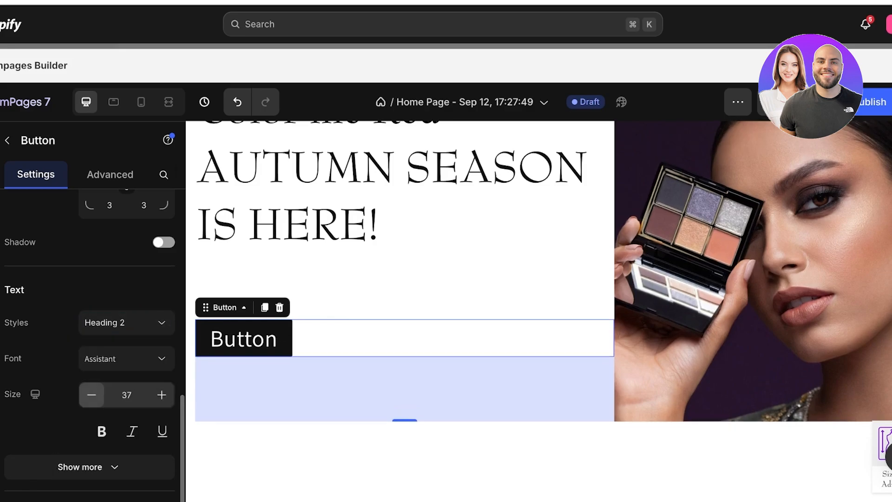
{"action": "left_click", "coordinate": [92, 395]}
{"action": "left_click", "coordinate": [91, 395]}
{"action": "left_click", "coordinate": [91, 395]}
Step: Set the hero button's font to Albert Sans and align the button to the center
{"action": "left_click", "coordinate": [126, 359]}
{"action": "left_click", "coordinate": [96, 265]}
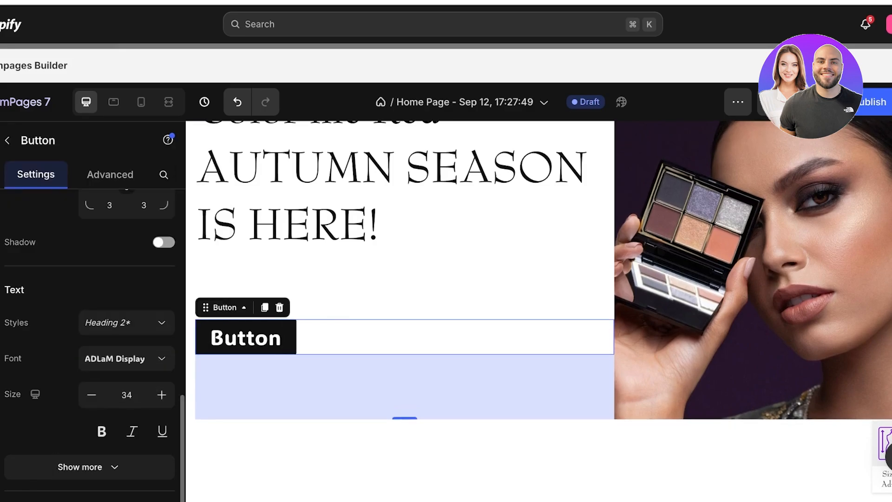
{"action": "left_click", "coordinate": [126, 359]}
{"action": "scroll", "coordinate": [74, 254], "scroll_direction": "down", "scroll_amount": 10}
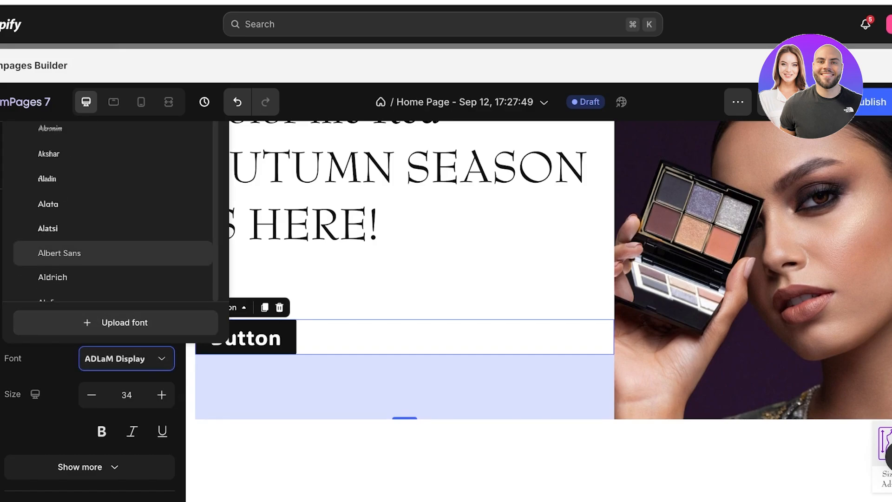
{"action": "left_click", "coordinate": [74, 253]}
{"action": "scroll", "coordinate": [93, 394], "scroll_direction": "down", "scroll_amount": 2}
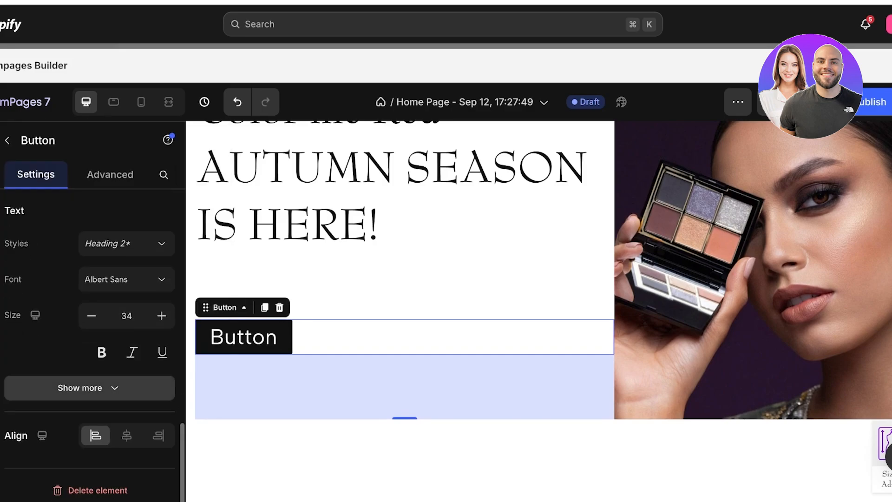
{"action": "left_click", "coordinate": [126, 435]}
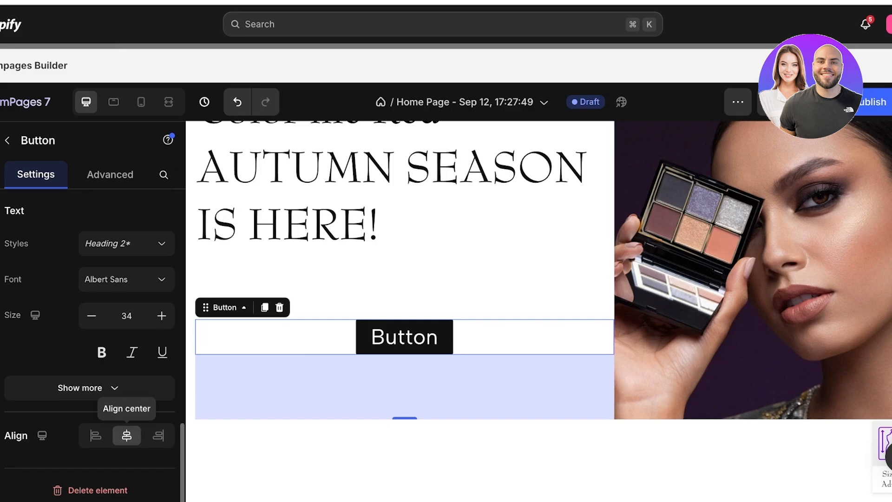
Step: Change the hero button's label to "Shop Now"
{"action": "double_click", "coordinate": [404, 336]}
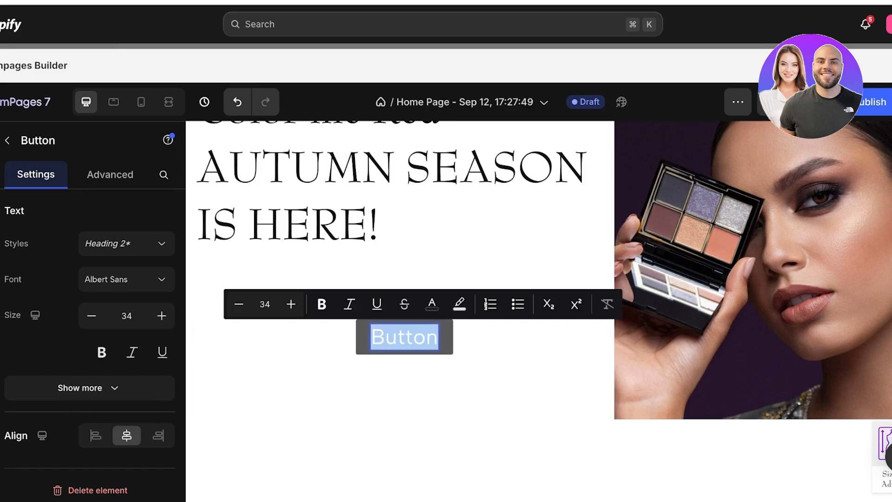
{"action": "type", "text": "Buy NO"}
{"action": "key", "text": "BackSpace"}
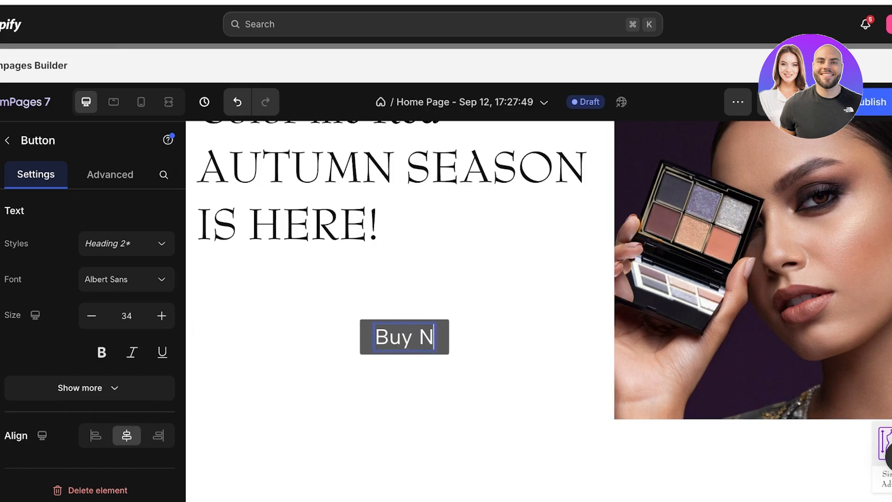
{"action": "key", "text": "BackSpace"}
{"action": "key", "text": "BackSpace"}
{"action": "key", "text": "BackSpace"}
{"action": "key", "text": "BackSpace"}
{"action": "key", "text": "BackSpace"}
{"action": "type", "text": "Shop Now"}
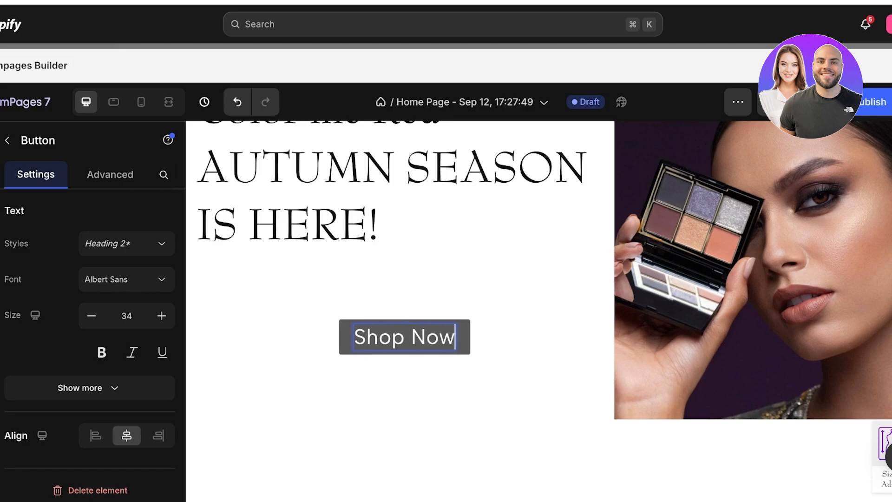
{"action": "left_click", "coordinate": [506, 371]}
{"action": "scroll", "coordinate": [404, 288], "scroll_direction": "down", "scroll_amount": 3}
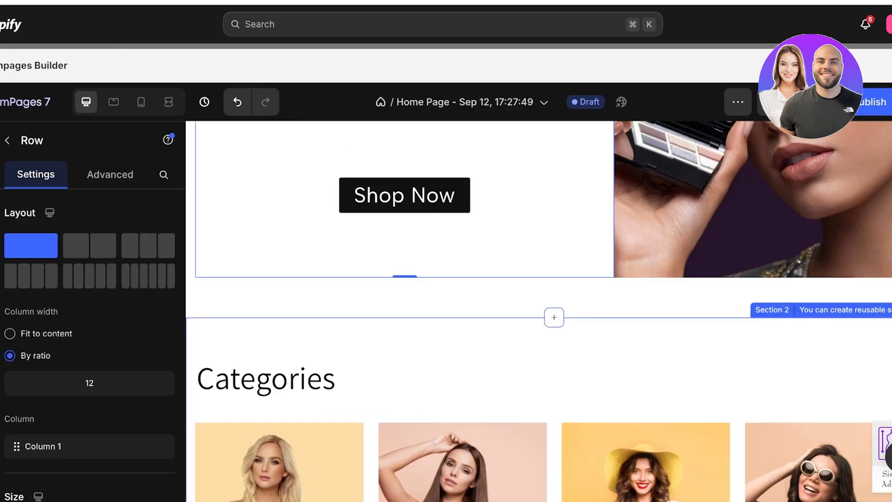
{"action": "scroll", "coordinate": [404, 288], "scroll_direction": "up", "scroll_amount": 5}
{"action": "scroll", "coordinate": [404, 288], "scroll_direction": "down", "scroll_amount": 9}
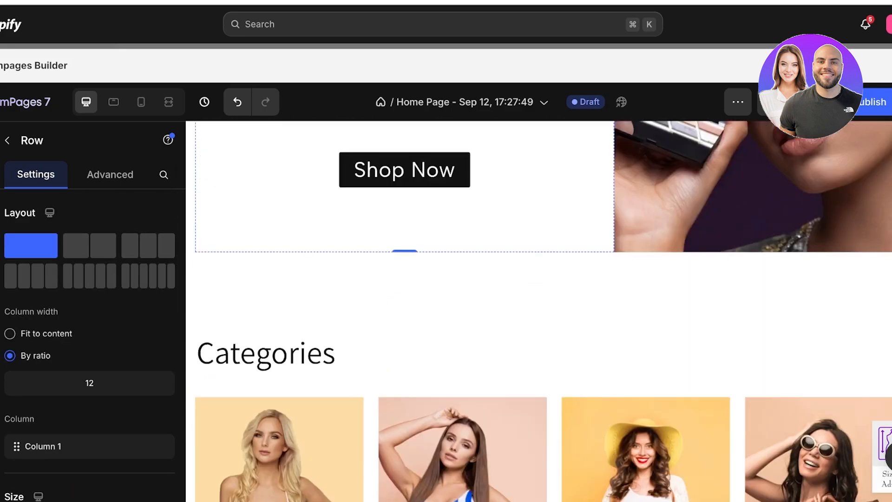
Step: Delete the Categories heading and the section of four swimwear category images beneath it
{"action": "left_click", "coordinate": [418, 148]}
{"action": "scroll", "coordinate": [418, 148], "scroll_direction": "down", "scroll_amount": 1}
{"action": "scroll", "coordinate": [539, 311], "scroll_direction": "down", "scroll_amount": 2}
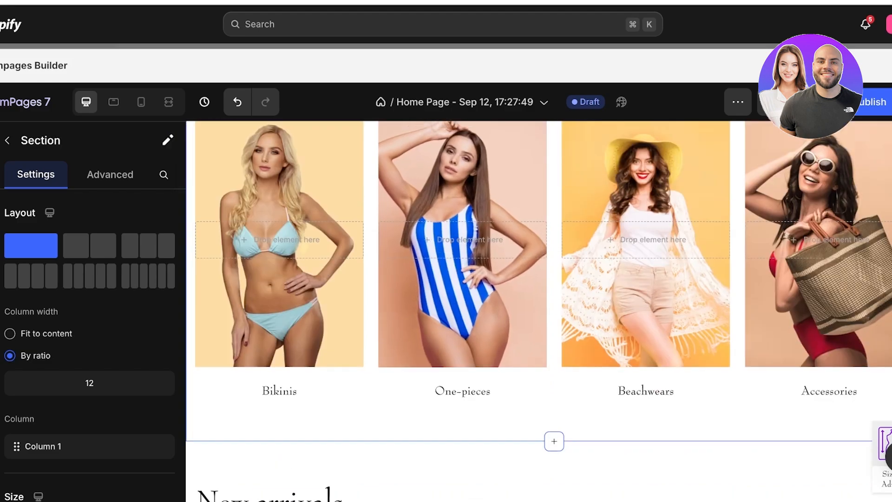
{"action": "scroll", "coordinate": [539, 311], "scroll_direction": "up", "scroll_amount": 6}
{"action": "left_click", "coordinate": [297, 364]}
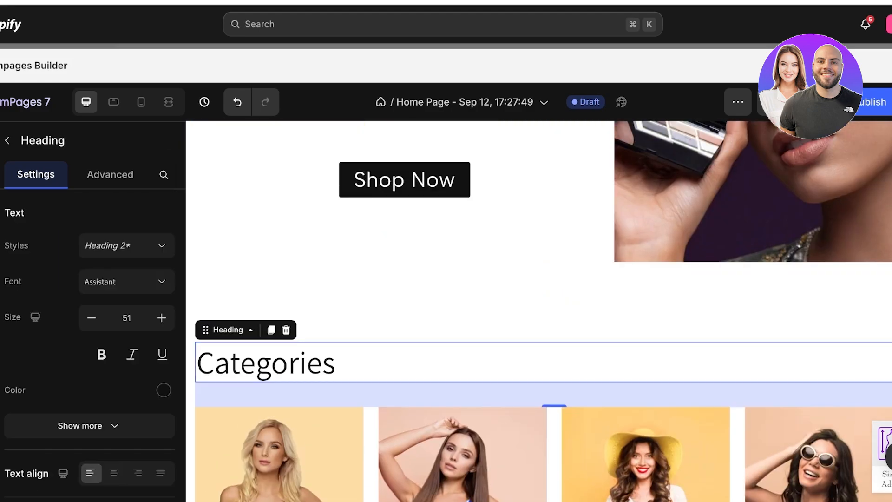
{"action": "left_click", "coordinate": [311, 321]}
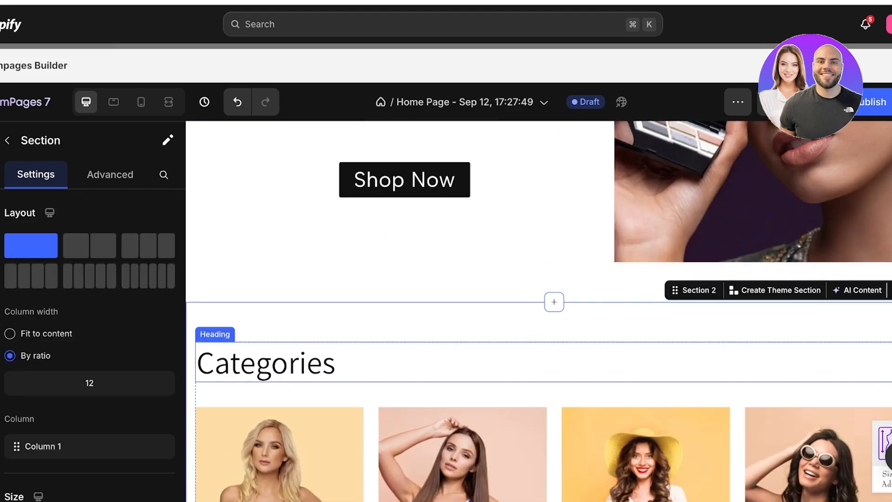
{"action": "left_click", "coordinate": [307, 363]}
{"action": "scroll", "coordinate": [297, 363], "scroll_direction": "down", "scroll_amount": 1}
{"action": "scroll", "coordinate": [93, 343], "scroll_direction": "down", "scroll_amount": 4}
{"action": "scroll", "coordinate": [93, 344], "scroll_direction": "down", "scroll_amount": 4}
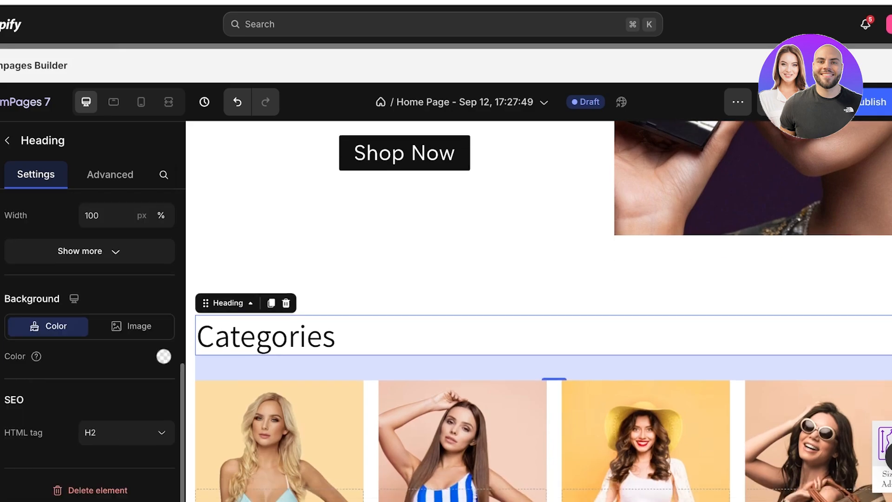
{"action": "key", "text": "Delete"}
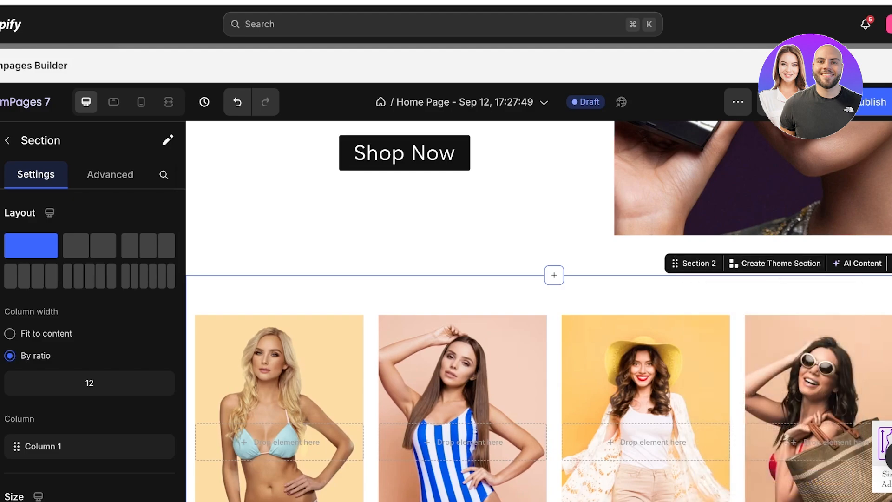
{"action": "key", "text": "Delete"}
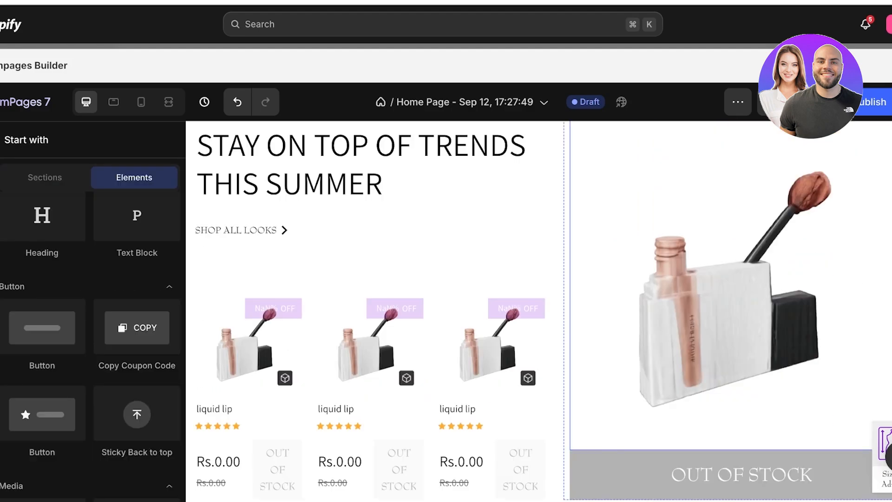
Step: Delete the New arrivals row with its summer trends text and liquid lip products
{"action": "scroll", "coordinate": [724, 334], "scroll_direction": "down", "scroll_amount": 3}
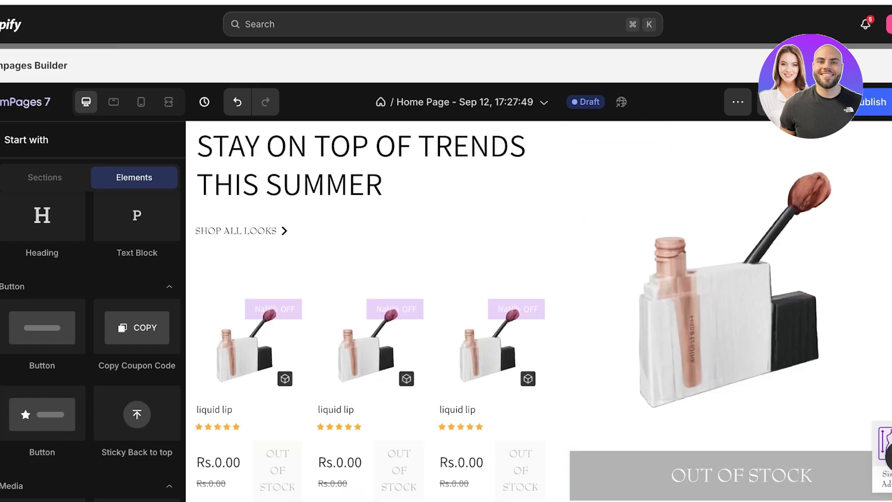
{"action": "left_click", "coordinate": [725, 334]}
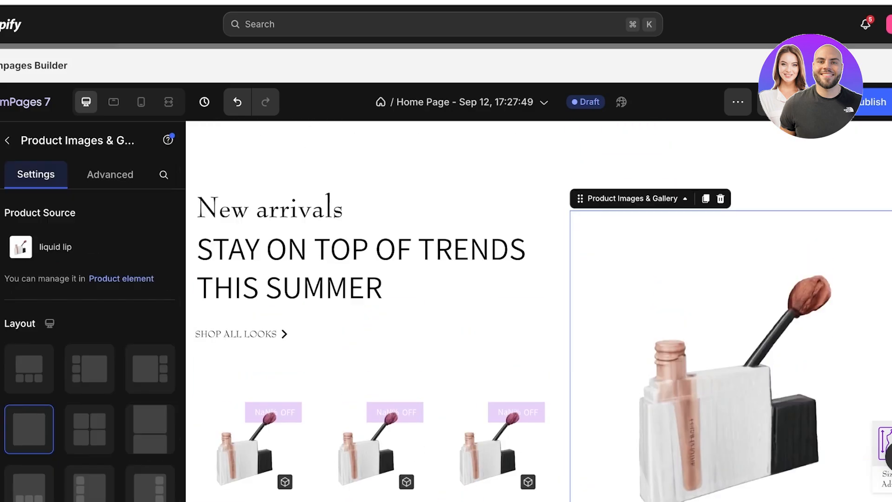
{"action": "left_click", "coordinate": [418, 358]}
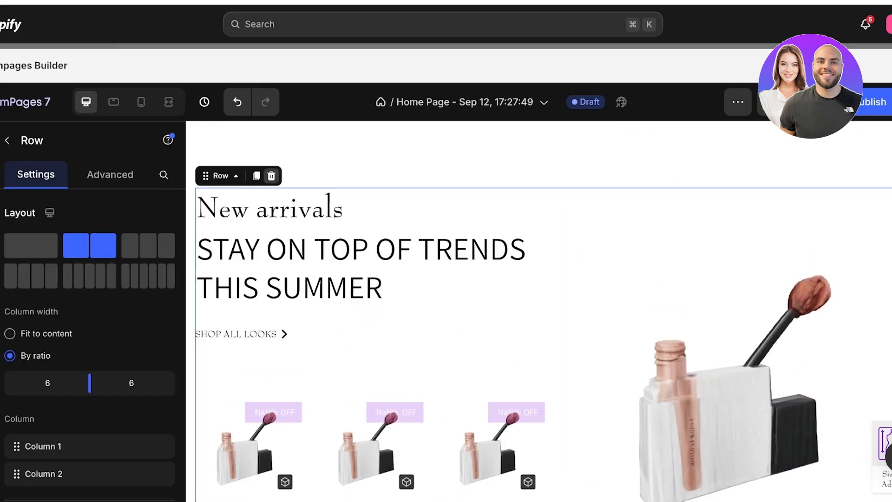
{"action": "key", "text": "Delete"}
Step: Link the "Grab one while stock lasts" button in the clearance banner to the Cool Eyeshadow product
{"action": "scroll", "coordinate": [539, 311], "scroll_direction": "down", "scroll_amount": 5}
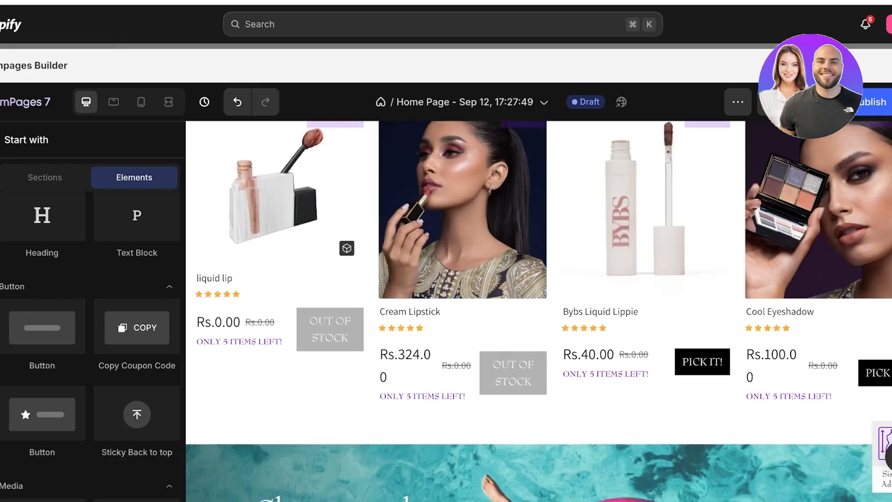
{"action": "scroll", "coordinate": [539, 311], "scroll_direction": "up", "scroll_amount": 2}
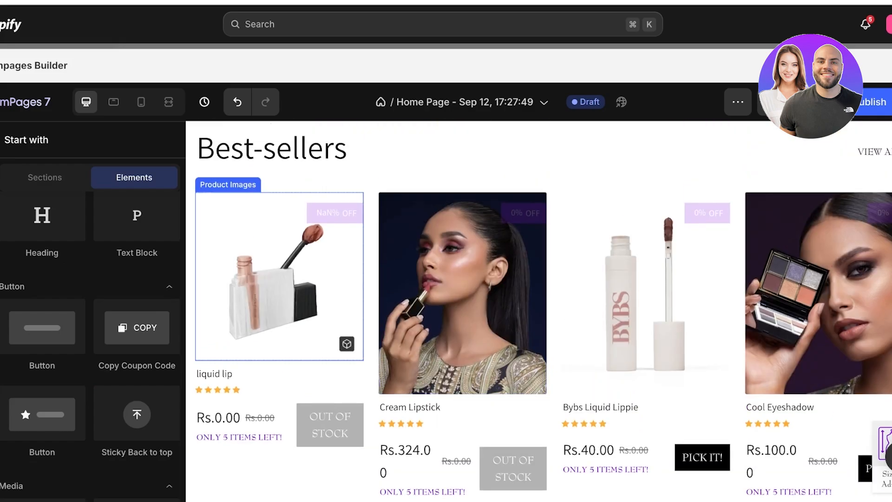
{"action": "scroll", "coordinate": [278, 209], "scroll_direction": "down", "scroll_amount": 6}
{"action": "left_click", "coordinate": [347, 239]}
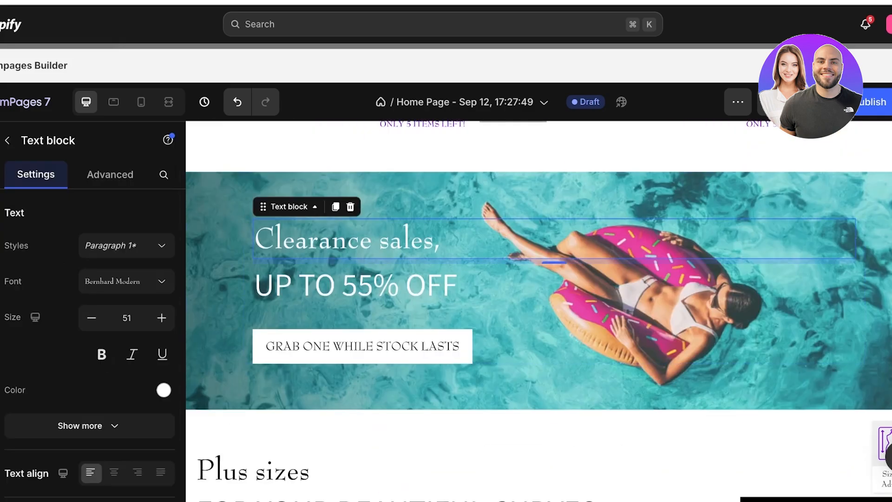
{"action": "left_click", "coordinate": [362, 346]}
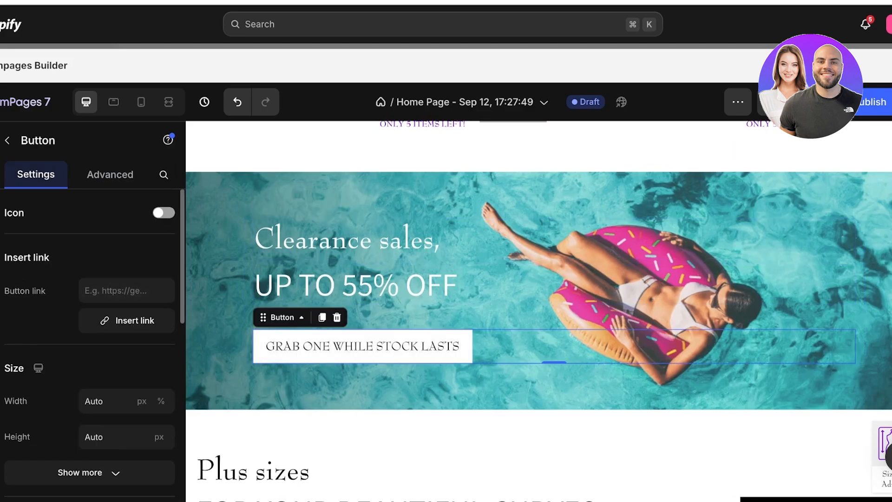
{"action": "left_click", "coordinate": [126, 290]}
{"action": "left_click", "coordinate": [127, 320]}
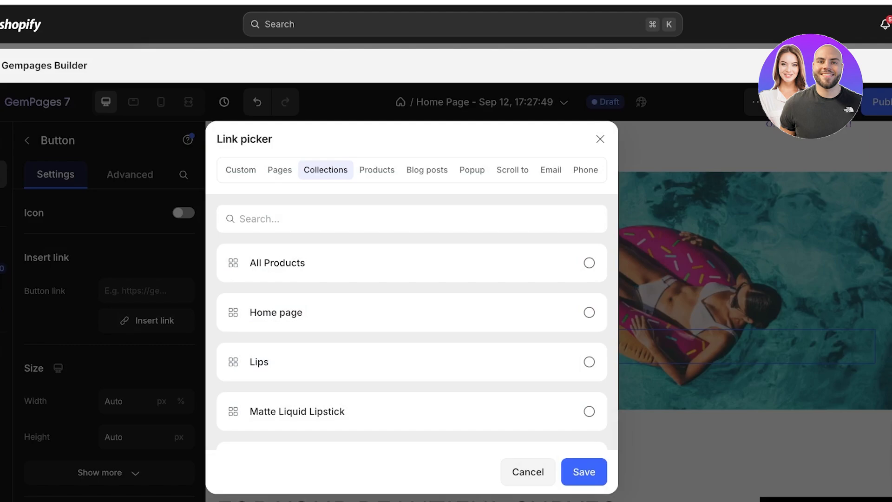
{"action": "left_click", "coordinate": [376, 169]}
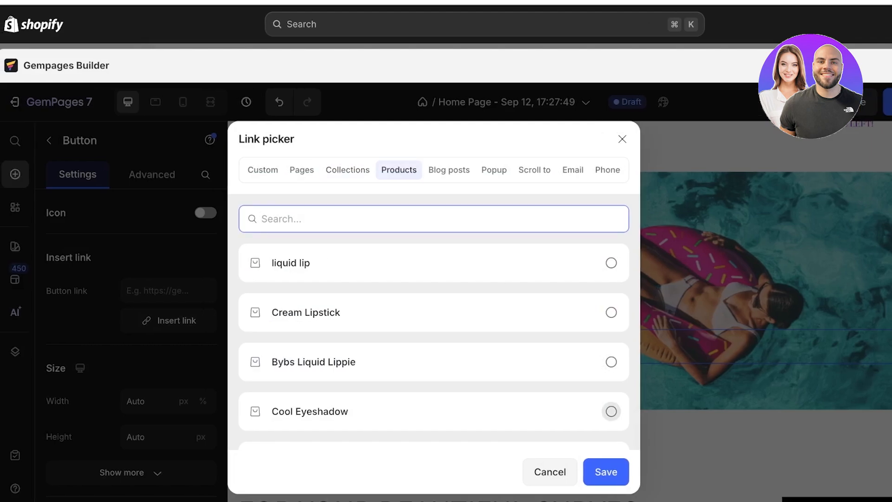
{"action": "left_click", "coordinate": [611, 411]}
{"action": "left_click", "coordinate": [605, 471]}
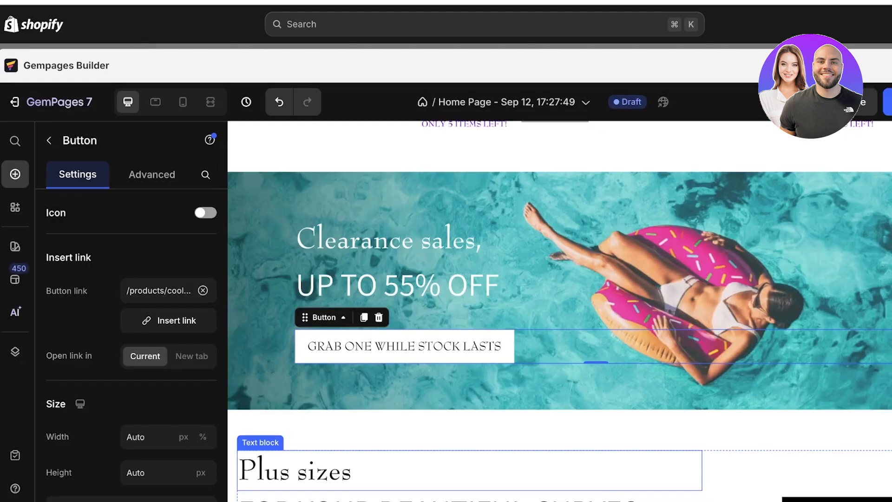
Step: Remove the swimming pool background image from the clearance sales section and try to upload a replacement
{"action": "left_click", "coordinate": [395, 388]}
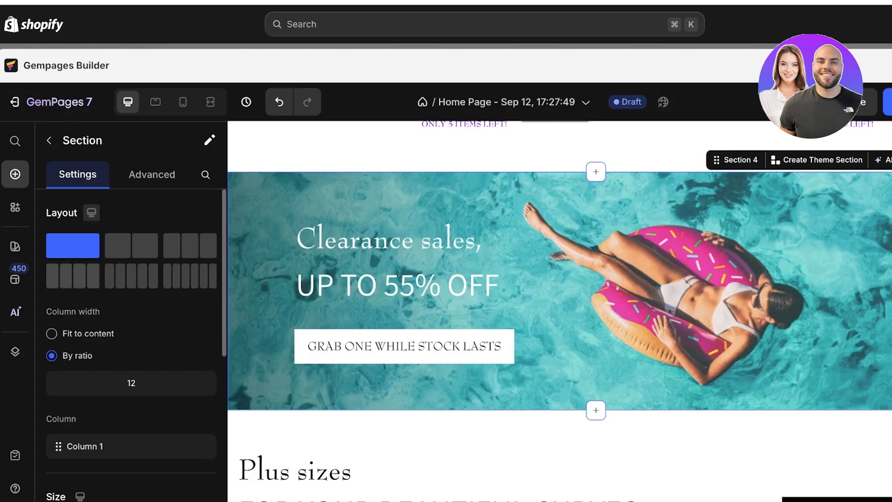
{"action": "left_click", "coordinate": [389, 240]}
{"action": "left_click", "coordinate": [395, 387]}
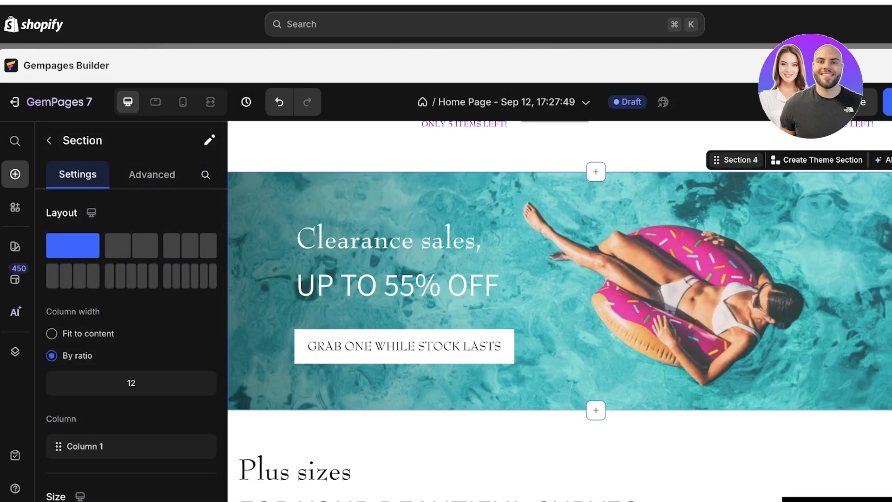
{"action": "scroll", "coordinate": [130, 325], "scroll_direction": "down", "scroll_amount": 6}
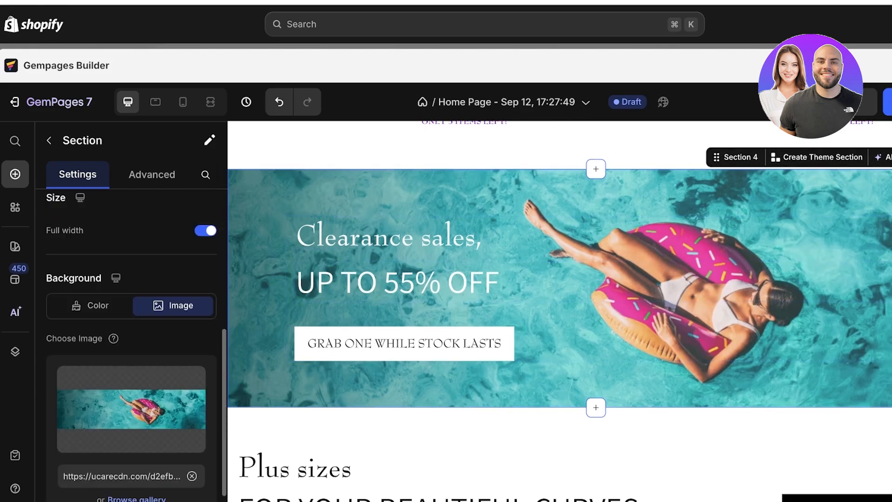
{"action": "scroll", "coordinate": [131, 325], "scroll_direction": "down", "scroll_amount": 2}
{"action": "left_click", "coordinate": [192, 373]}
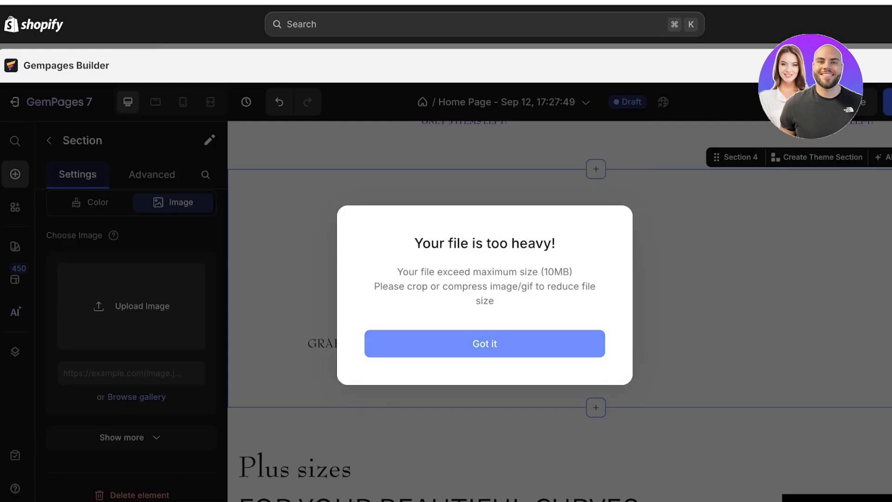
Step: Set the clearance section's background image to the photo of the woman in the embroidered grey dress
{"action": "left_click", "coordinate": [485, 344]}
{"action": "left_click", "coordinate": [137, 397]}
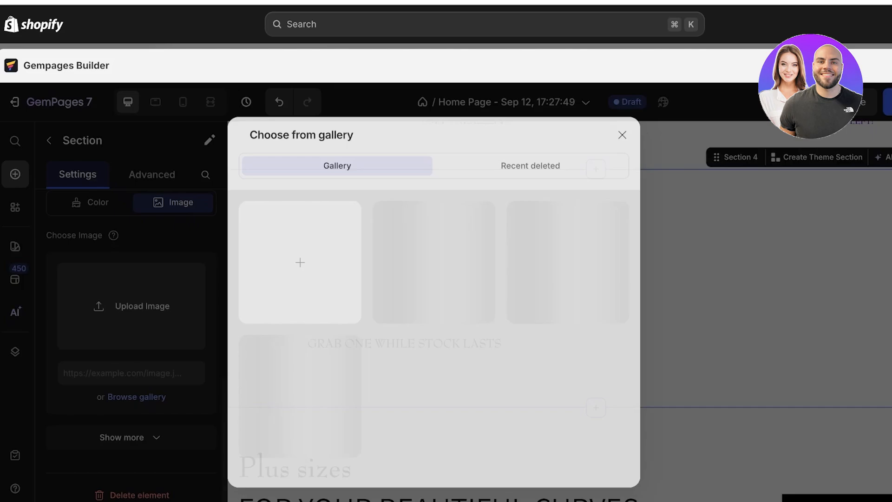
{"action": "left_click", "coordinate": [530, 165]}
{"action": "left_click", "coordinate": [622, 134]}
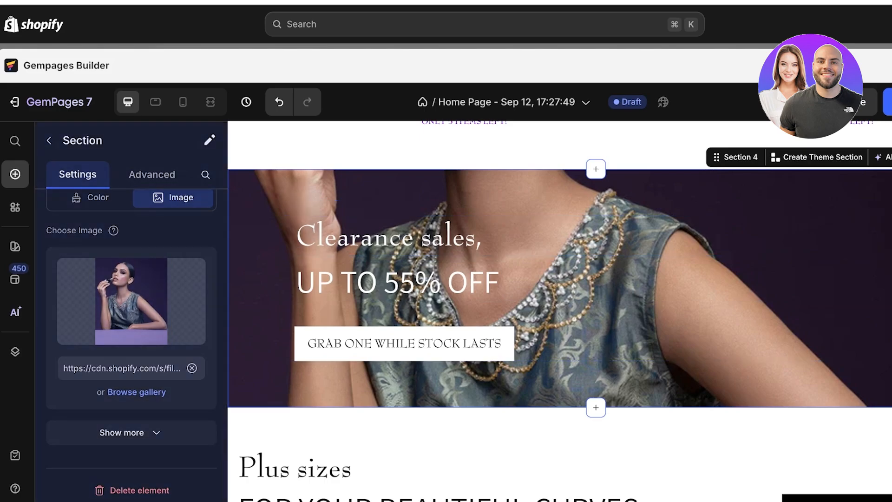
Step: Set the clearance section's top margin to 8 and its top padding to M (12 px)
{"action": "scroll", "coordinate": [131, 325], "scroll_direction": "up", "scroll_amount": 5}
{"action": "left_click", "coordinate": [152, 174]}
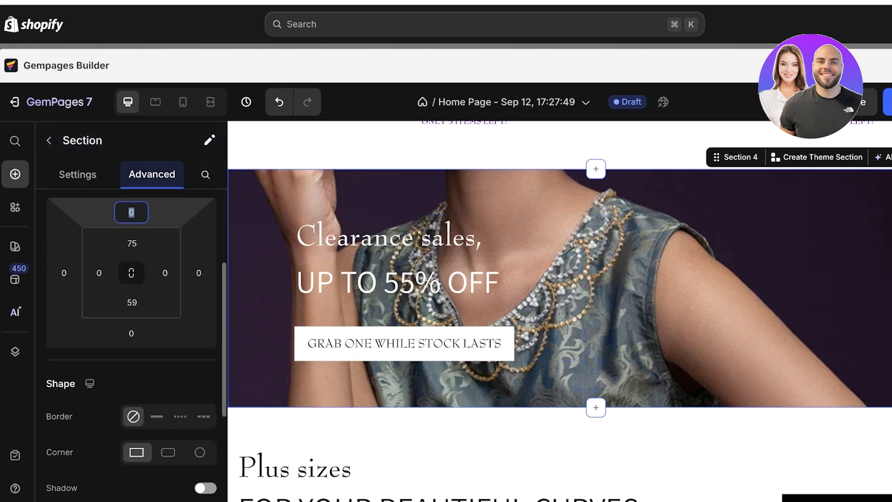
{"action": "left_click", "coordinate": [139, 302]}
{"action": "left_click", "coordinate": [132, 243]}
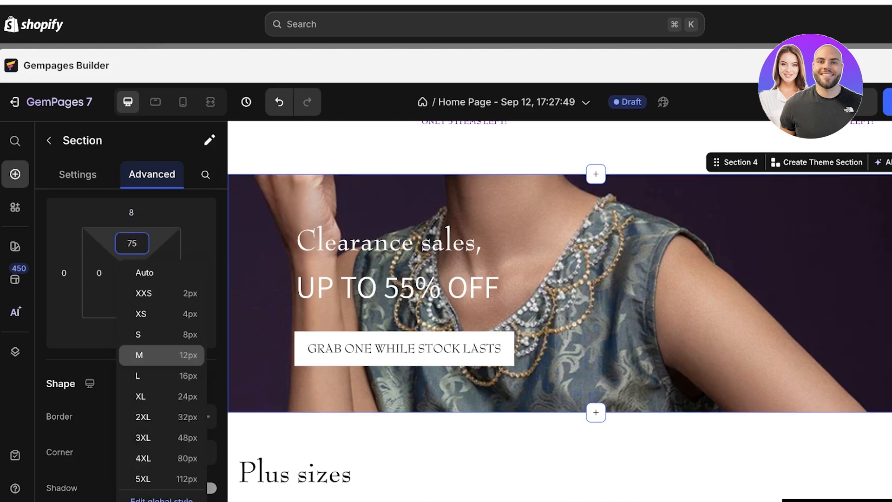
{"action": "left_click", "coordinate": [139, 355]}
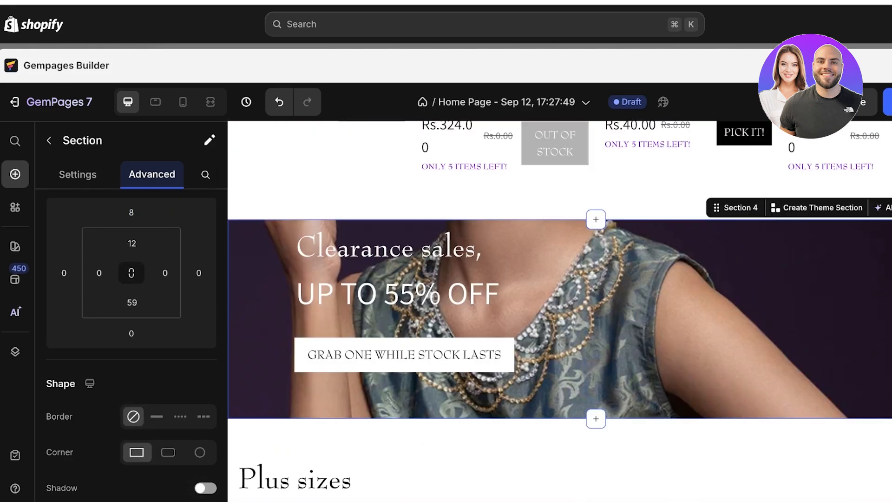
Step: Set the clearance section's position to Static
{"action": "scroll", "coordinate": [131, 325], "scroll_direction": "down", "scroll_amount": 6}
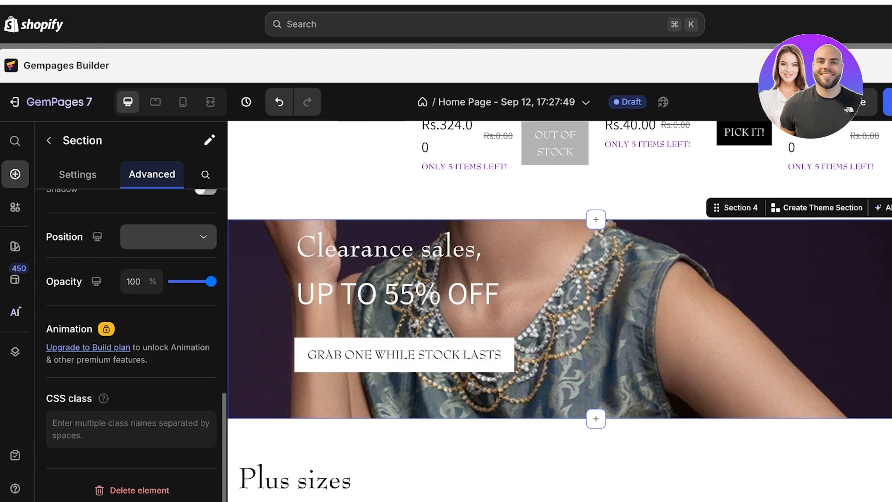
{"action": "left_click", "coordinate": [168, 236]}
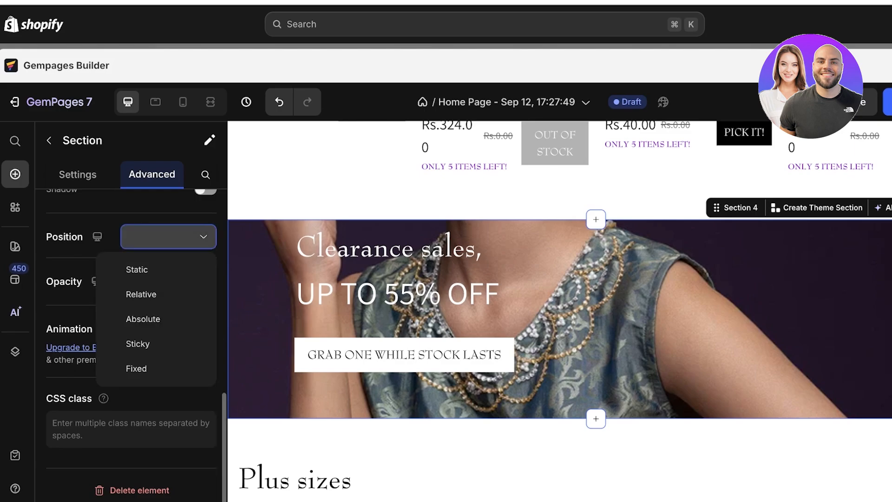
{"action": "left_click", "coordinate": [137, 269]}
{"action": "left_click", "coordinate": [168, 237]}
{"action": "left_click", "coordinate": [141, 274]}
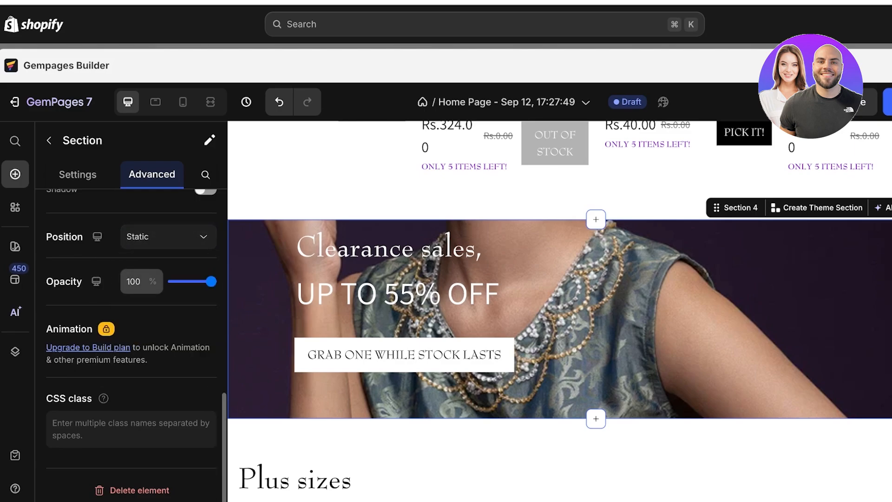
Step: Delete the Plus sizes section and the GemWear Hall of Fame section below the clearance banner
{"action": "left_click", "coordinate": [77, 174]}
{"action": "scroll", "coordinate": [650, 288], "scroll_direction": "up", "scroll_amount": 8}
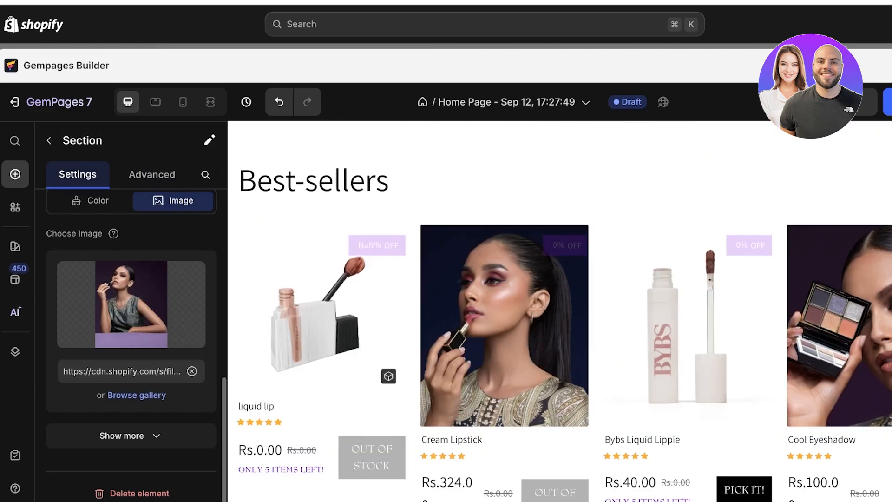
{"action": "scroll", "coordinate": [650, 287], "scroll_direction": "down", "scroll_amount": 16}
{"action": "scroll", "coordinate": [558, 287], "scroll_direction": "up", "scroll_amount": 2}
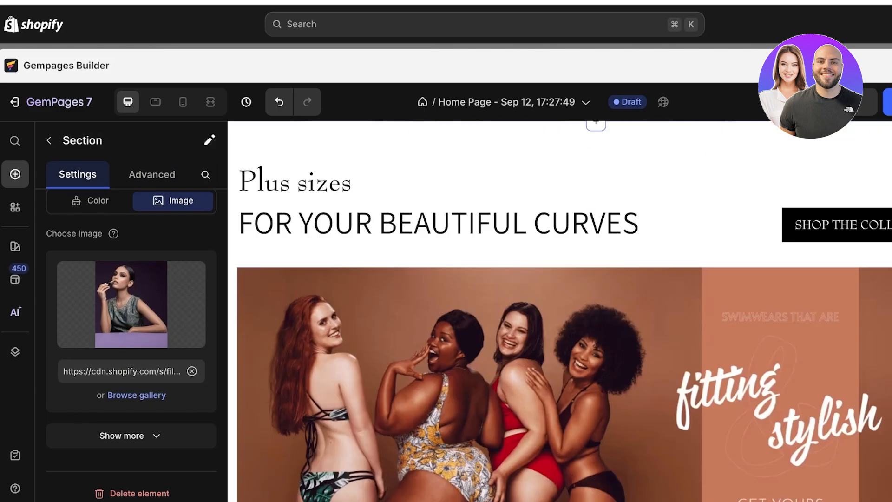
{"action": "scroll", "coordinate": [557, 288], "scroll_direction": "down", "scroll_amount": 15}
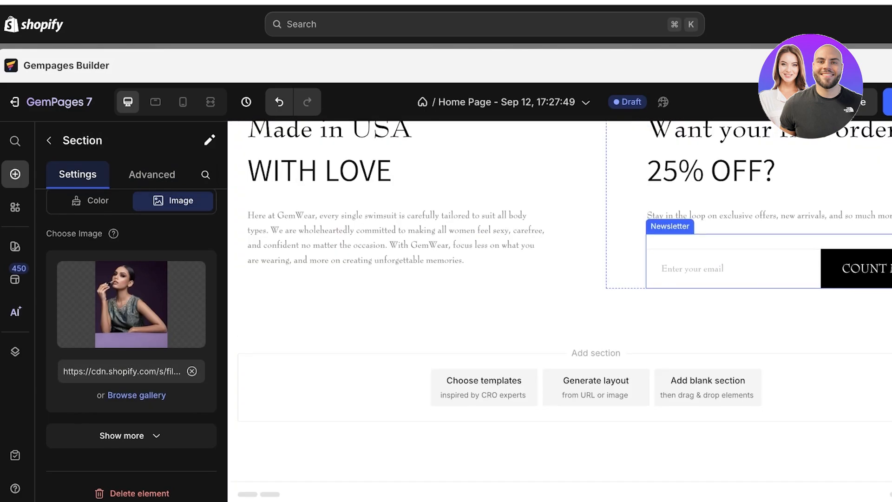
{"action": "scroll", "coordinate": [697, 269], "scroll_direction": "up", "scroll_amount": 12}
{"action": "scroll", "coordinate": [594, 269], "scroll_direction": "up", "scroll_amount": 3}
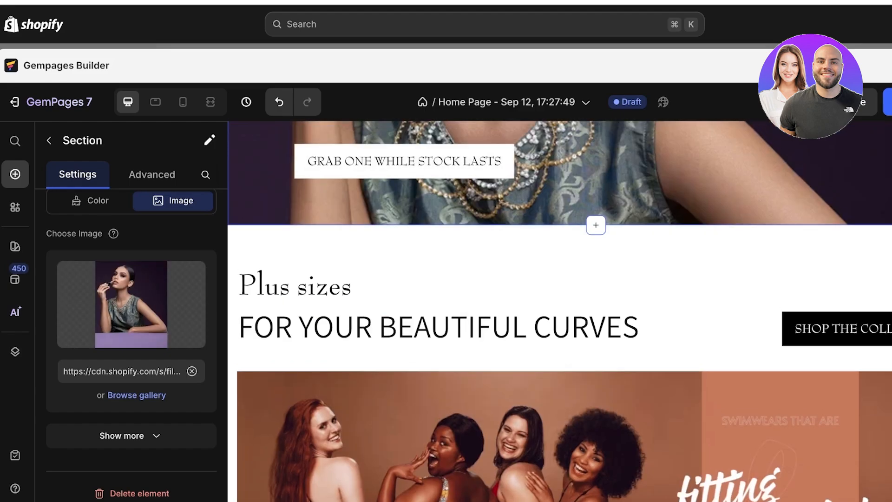
{"action": "left_click", "coordinate": [594, 250]}
{"action": "key", "text": "Delete"}
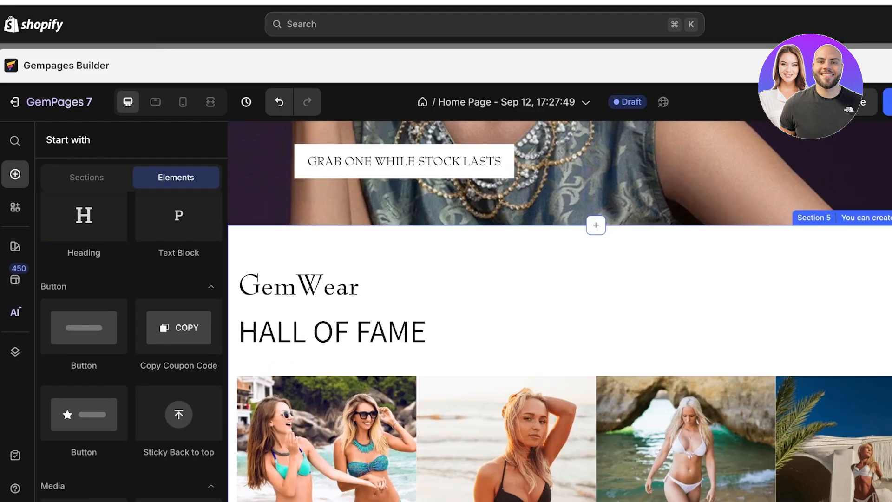
{"action": "left_click", "coordinate": [594, 250]}
{"action": "key", "text": "Delete"}
{"action": "key", "text": "Delete"}
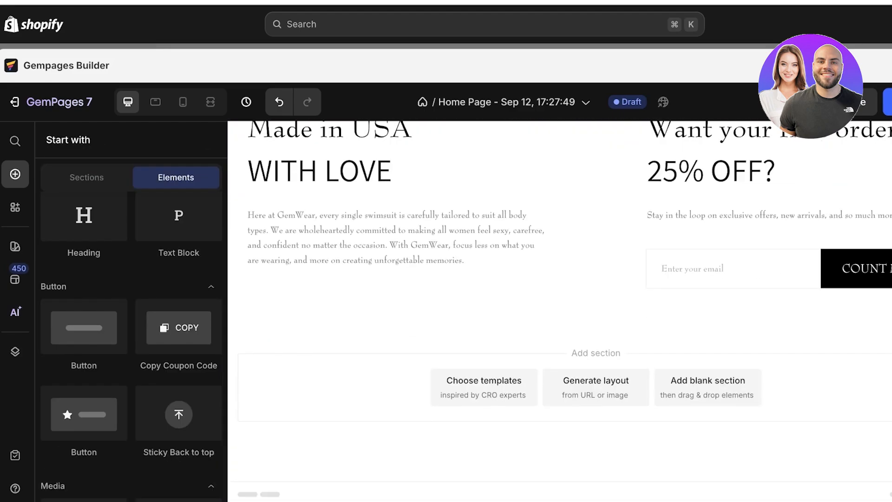
{"action": "scroll", "coordinate": [708, 387], "scroll_direction": "up", "scroll_amount": 15}
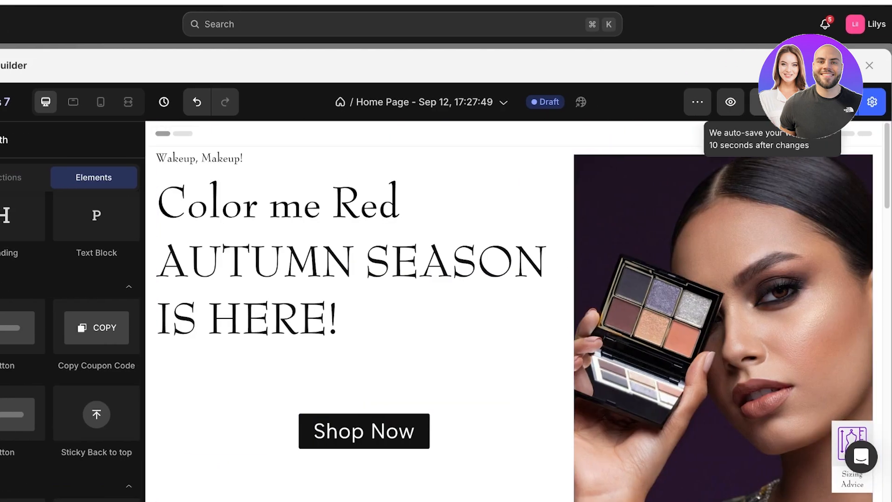
Step: Publish the makeup page with Replace current Home page enabled so it becomes the store's default home page
{"action": "left_click", "coordinate": [772, 102]}
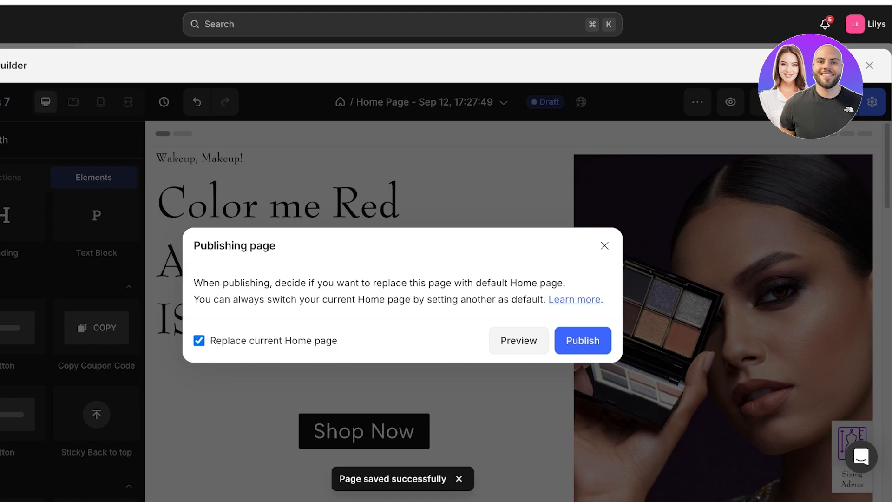
{"action": "left_click", "coordinate": [582, 340]}
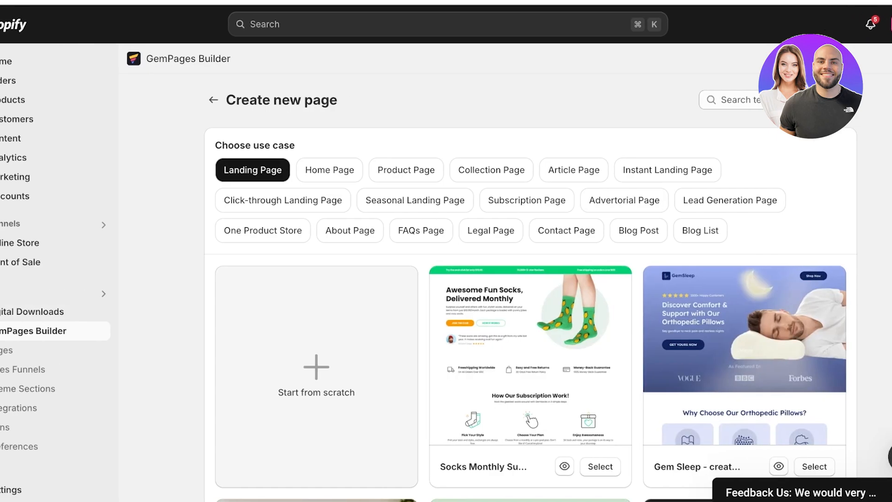
Step: View the live online store and examine the published home page from the hero banner to the footer
{"action": "left_click", "coordinate": [135, 243]}
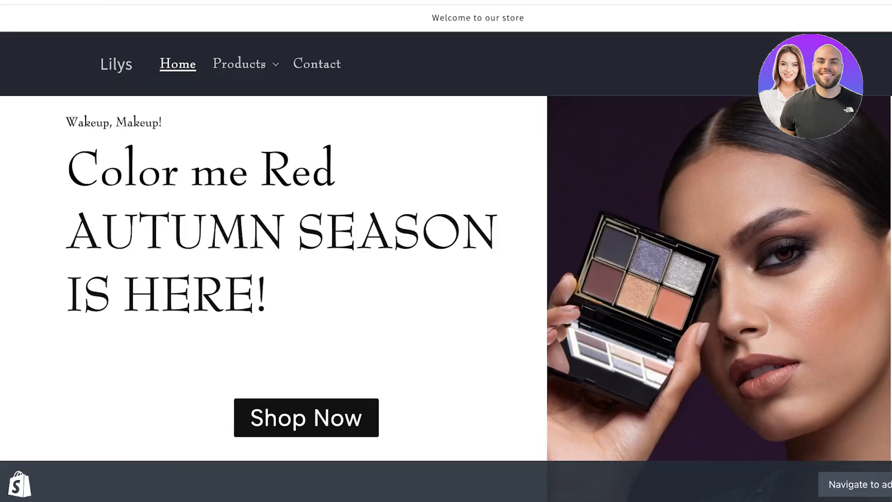
{"action": "scroll", "coordinate": [446, 251], "scroll_direction": "down", "scroll_amount": 20}
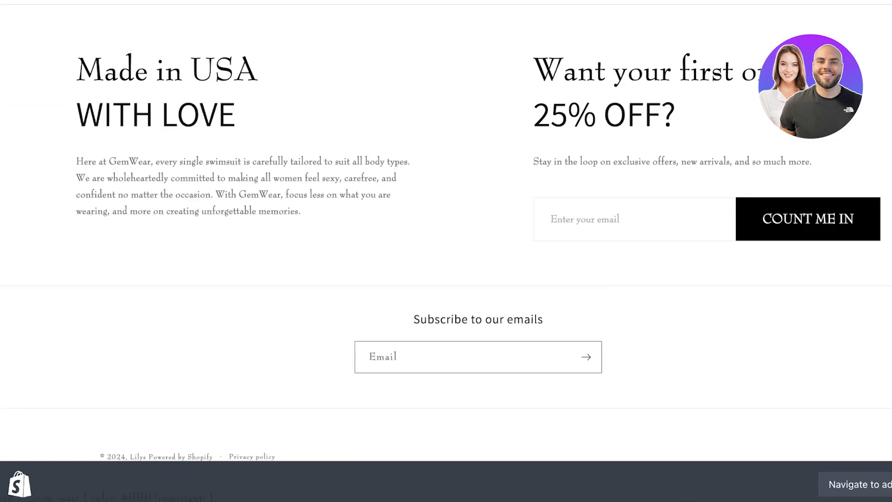
{"action": "scroll", "coordinate": [446, 251], "scroll_direction": "up", "scroll_amount": 20}
{"action": "scroll", "coordinate": [446, 251], "scroll_direction": "down", "scroll_amount": 3}
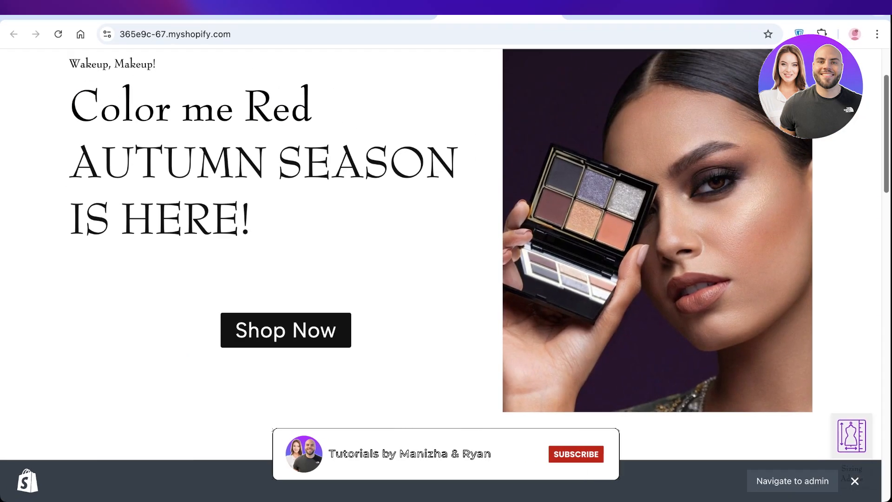
{"action": "scroll", "coordinate": [446, 250], "scroll_direction": "down", "scroll_amount": 1}
{"action": "scroll", "coordinate": [446, 251], "scroll_direction": "up", "scroll_amount": 1}
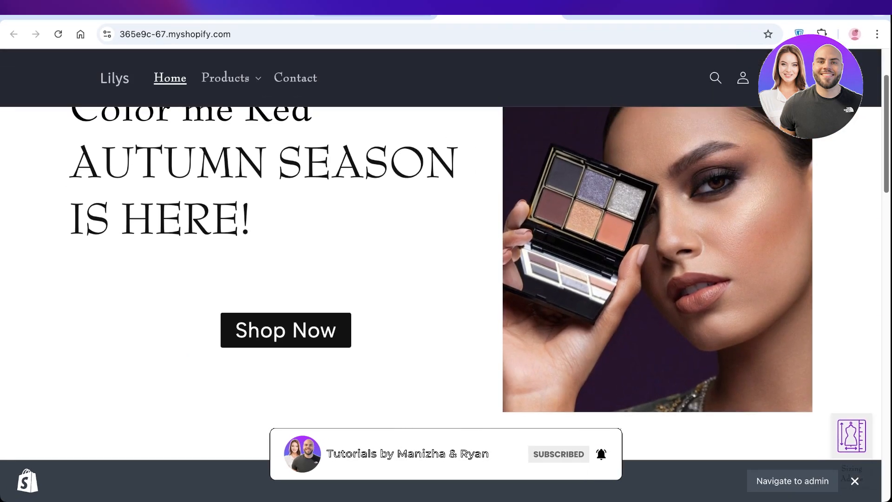